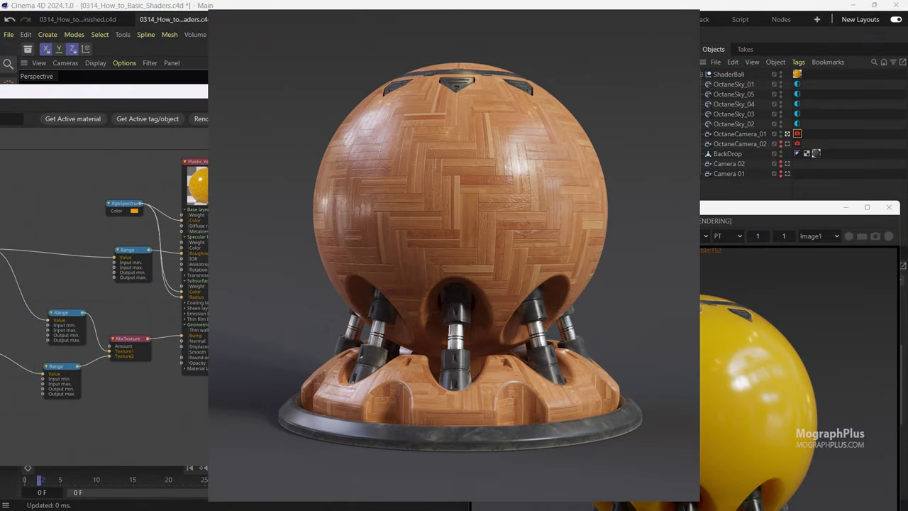
- Create a new Octane Standard surface material
{"action": "left_click", "coordinate": [554, 63]}
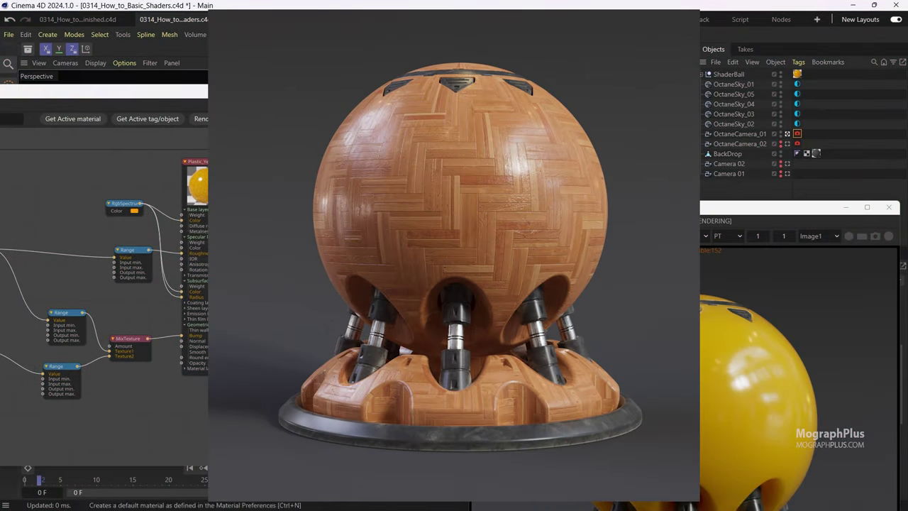
{"action": "mouse_move", "coordinate": [582, 110]}
{"action": "mouse_move", "coordinate": [707, 118]}
{"action": "left_click", "coordinate": [751, 227]}
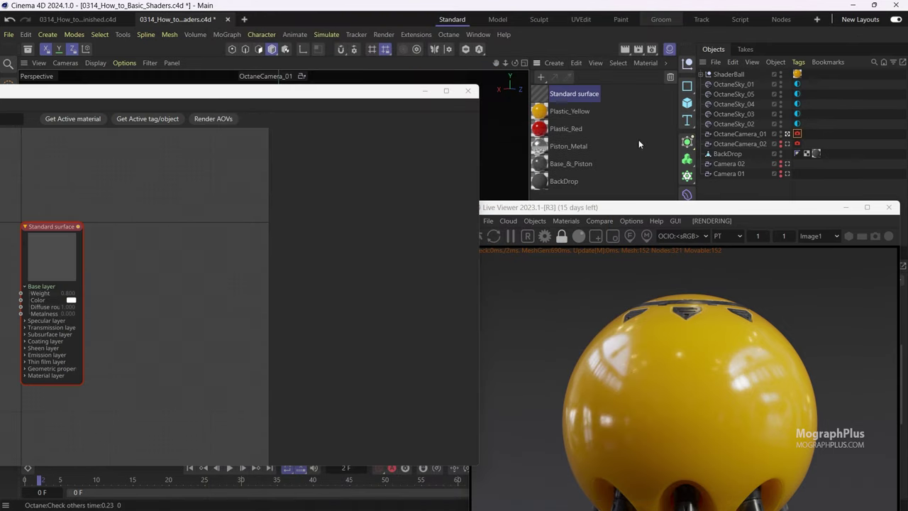
- Rename the new Standard surface material as Parquet
{"action": "double_click", "coordinate": [566, 94]}
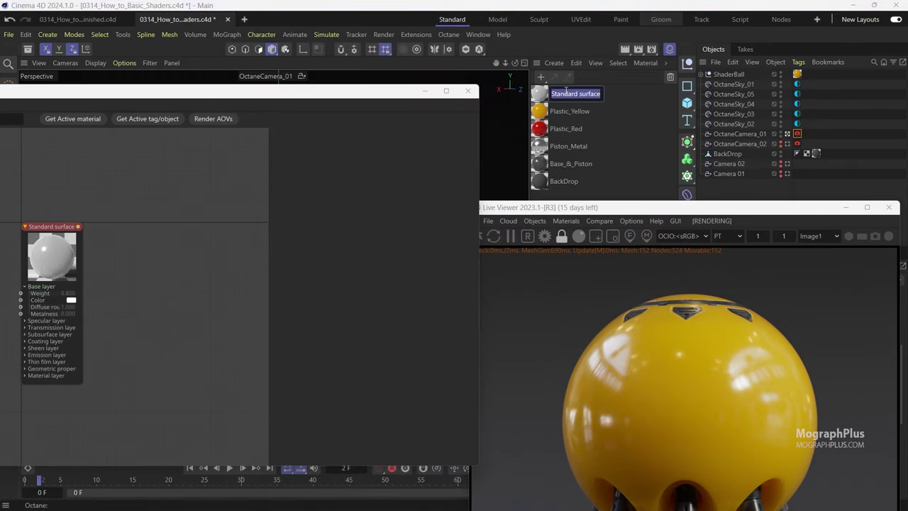
{"action": "type", "text": "P"}
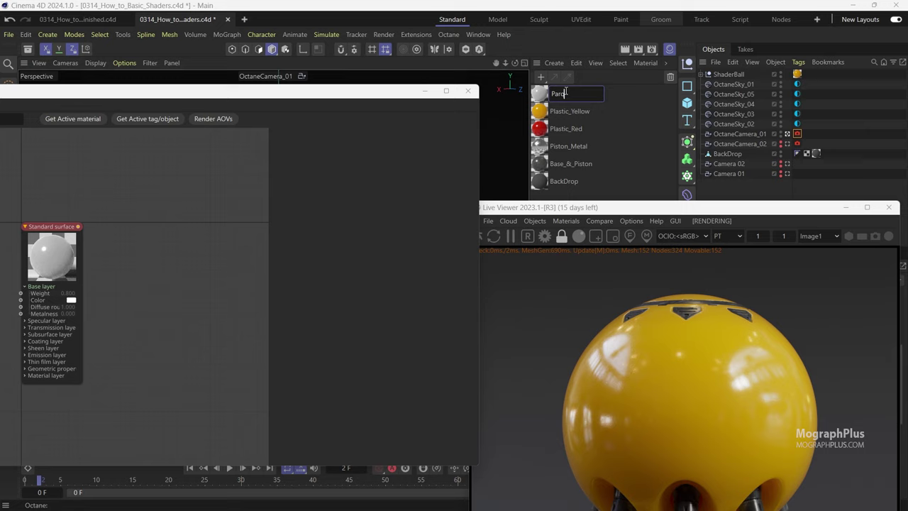
{"action": "type", "text": "arquet"}
{"action": "key", "text": "Return"}
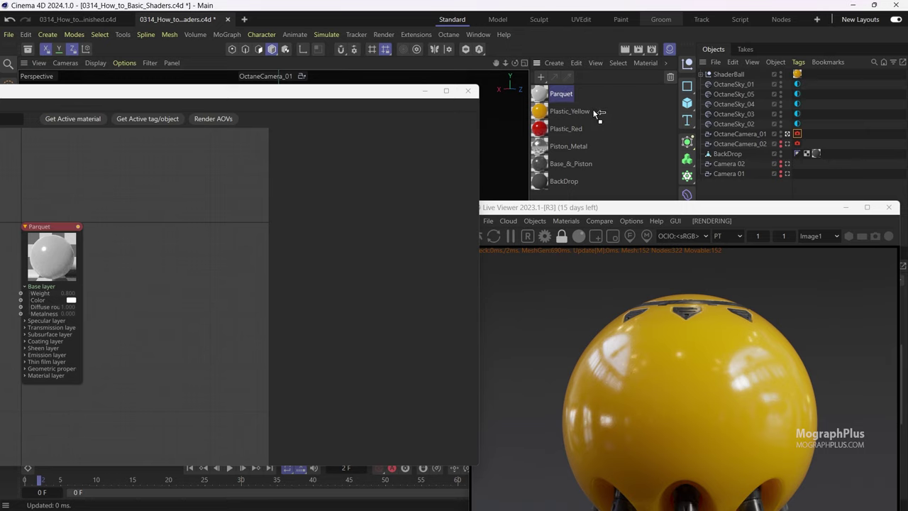
- Replace the ShaderBall's yellow plastic material with Parquet and reposition the Live Viewer window higher up
{"action": "left_click_drag", "start_coordinate": [599, 113], "coordinate": [797, 76]}
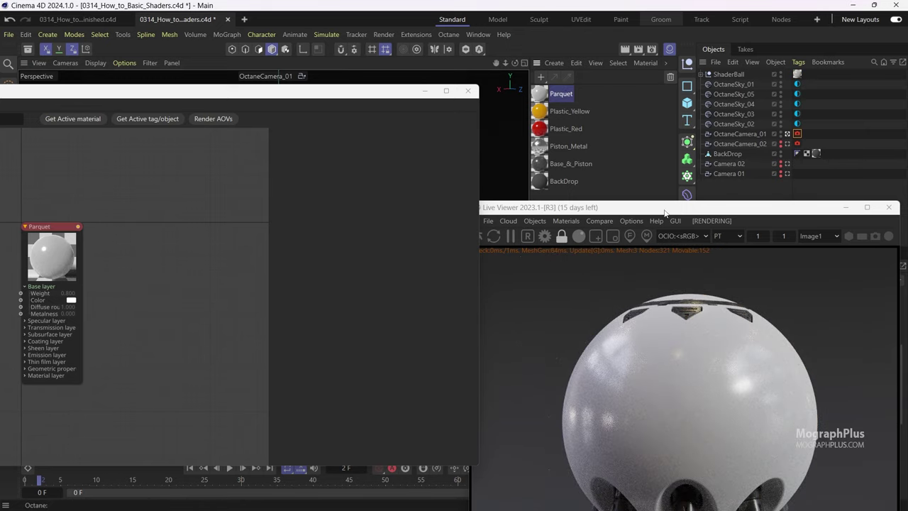
{"action": "left_click_drag", "start_coordinate": [665, 213], "coordinate": [631, 22]}
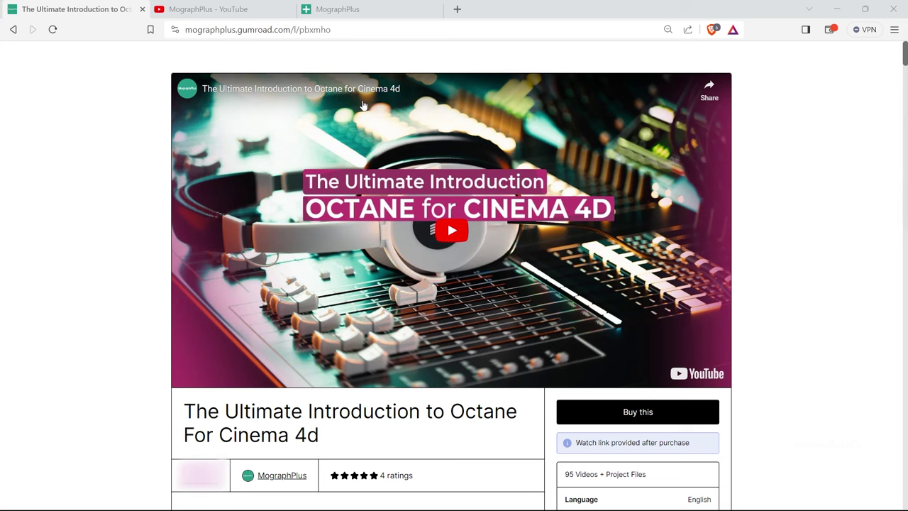
{"action": "left_click", "coordinate": [227, 9]}
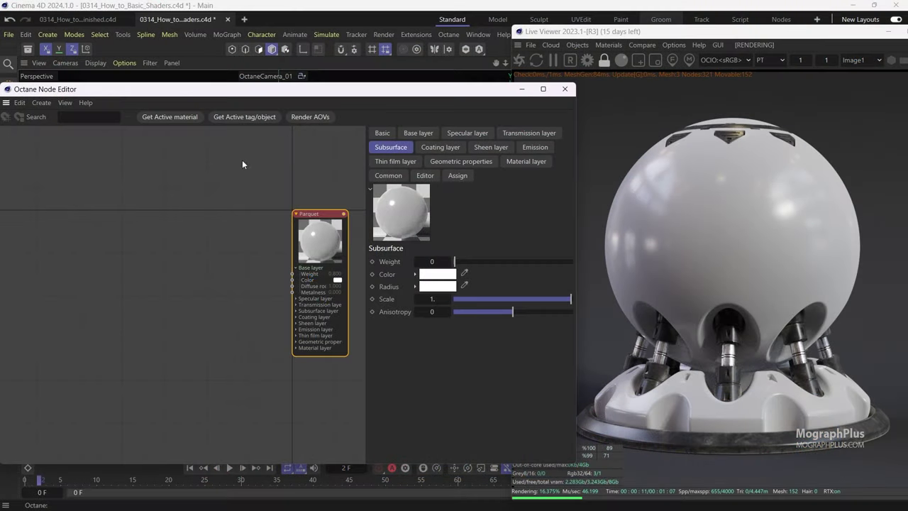
- Set the Parquet material's base layer weight to 1 and its diffuse BRDF model to Lambertian
{"action": "left_click_drag", "start_coordinate": [320, 239], "coordinate": [298, 238]}
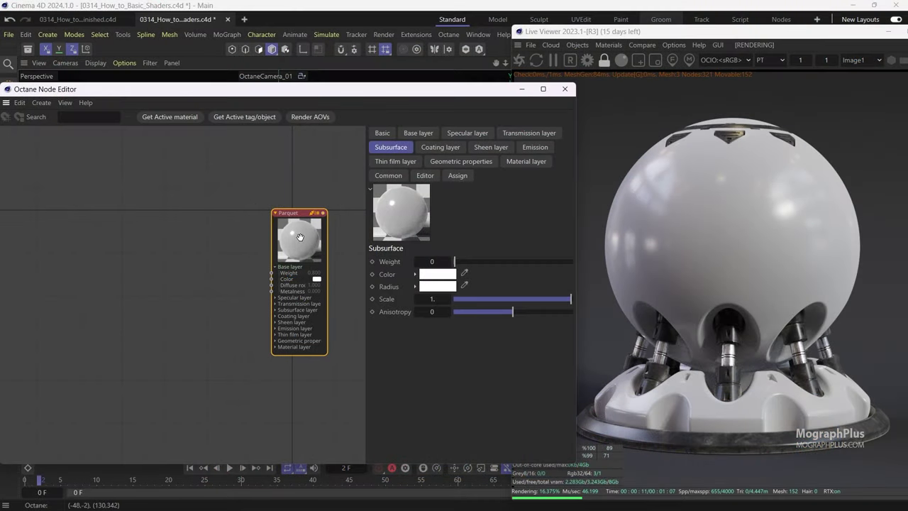
{"action": "left_click", "coordinate": [430, 137]}
{"action": "left_click_drag", "start_coordinate": [560, 261], "coordinate": [599, 262]}
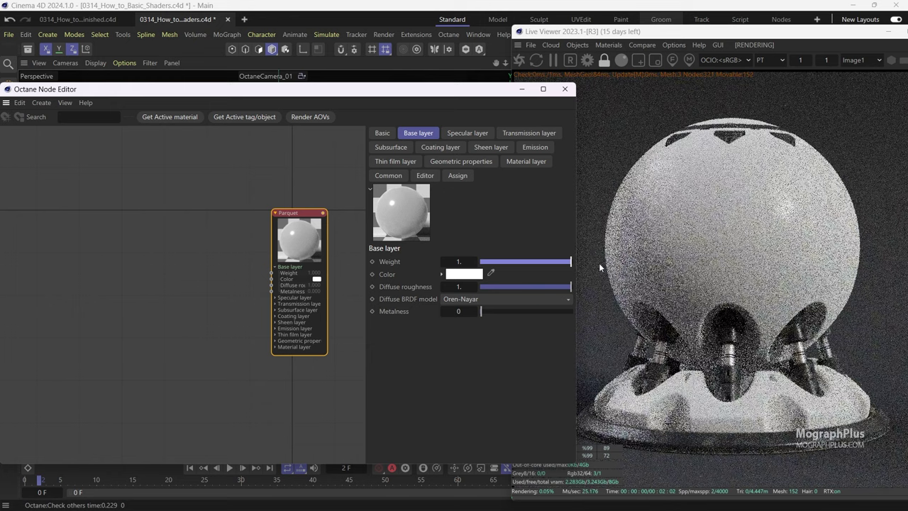
{"action": "left_click", "coordinate": [456, 300]}
{"action": "left_click", "coordinate": [464, 327]}
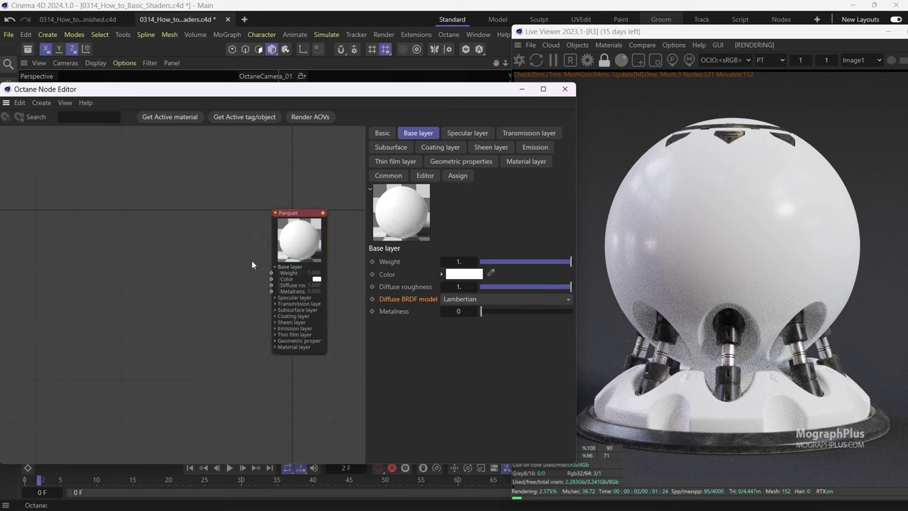
- Add an ImageTexture node beside the Parquet material node
{"action": "scroll", "coordinate": [254, 259], "scroll_direction": "up", "scroll_amount": 3}
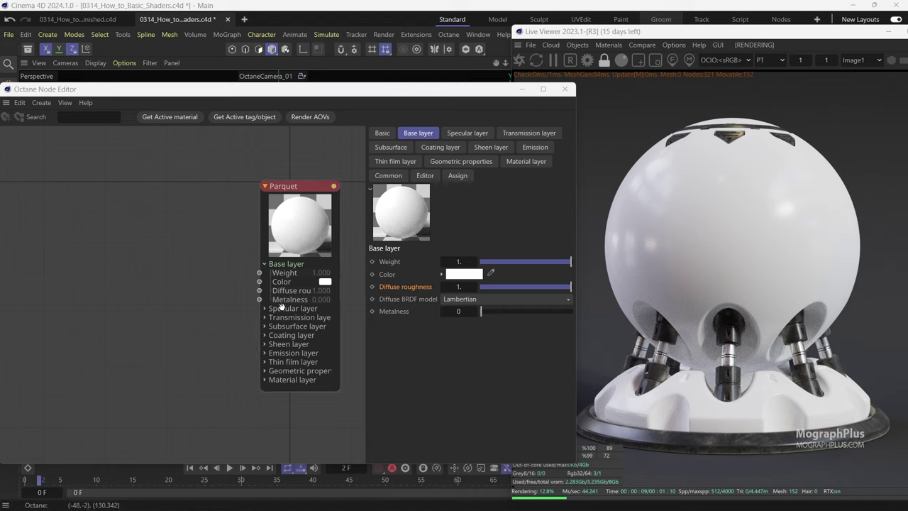
{"action": "right_click", "coordinate": [172, 250]}
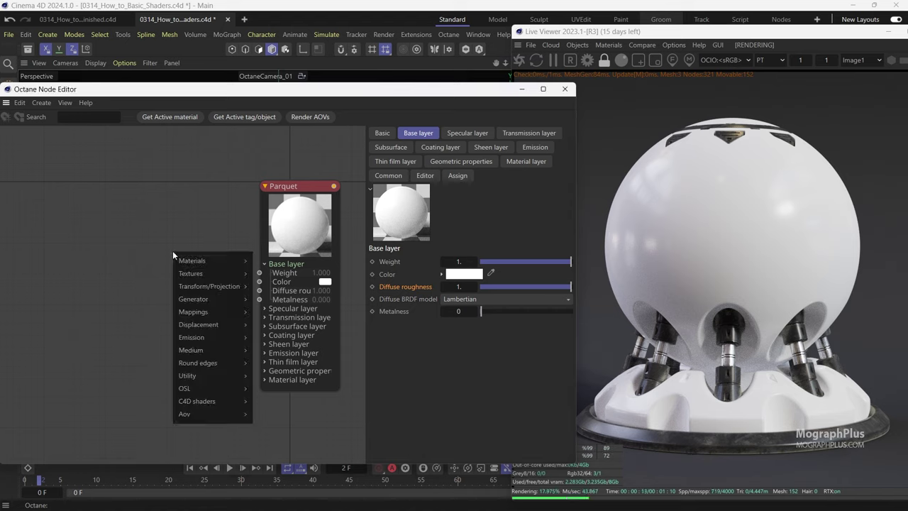
{"action": "mouse_move", "coordinate": [195, 277]}
{"action": "left_click", "coordinate": [291, 275]}
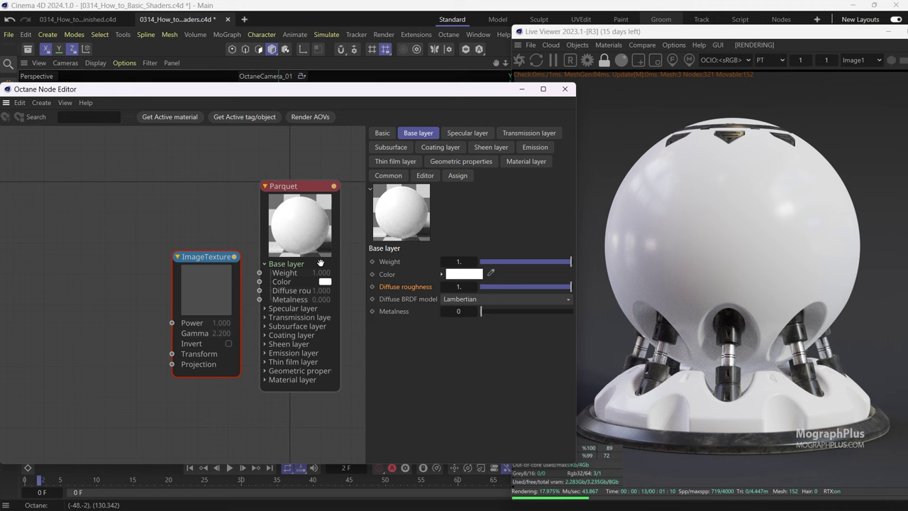
- Load Parquet.png from the project's tex folder into the ImageTexture node
{"action": "left_click", "coordinate": [218, 272]}
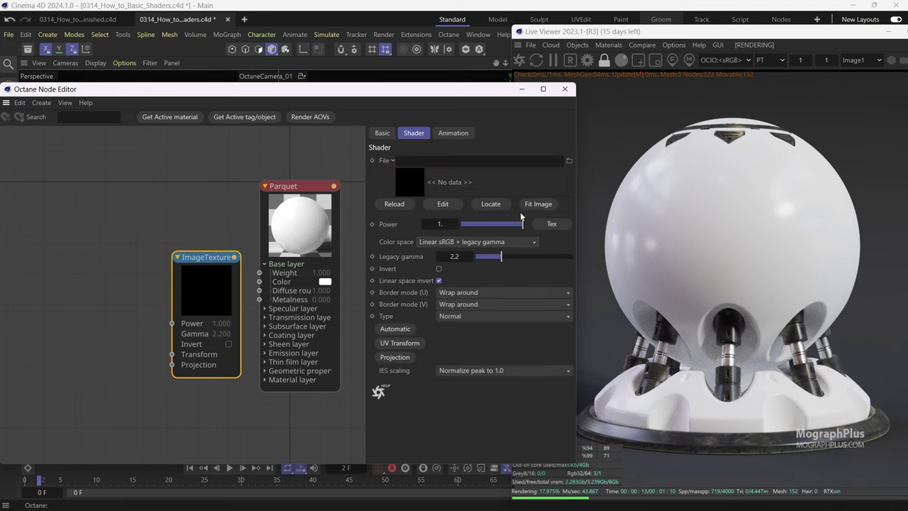
{"action": "left_click", "coordinate": [570, 158]}
{"action": "double_click", "coordinate": [462, 178]}
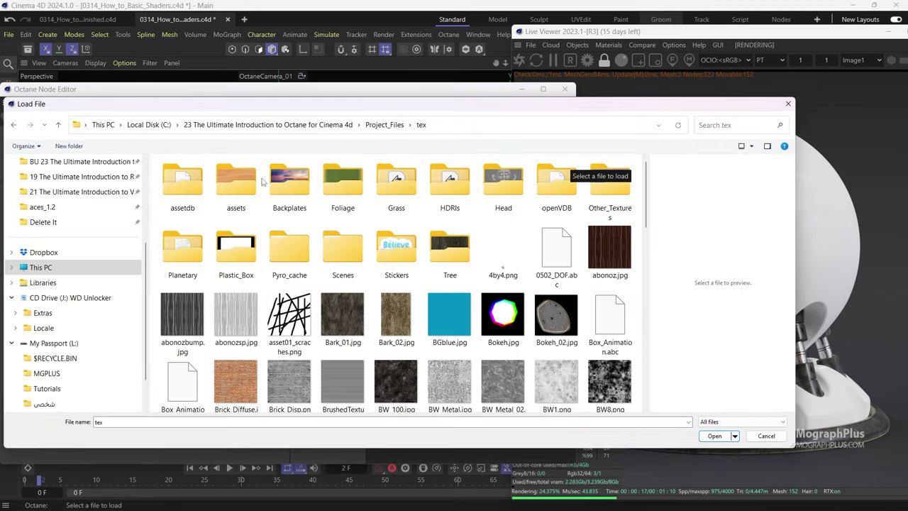
{"action": "double_click", "coordinate": [665, 108]}
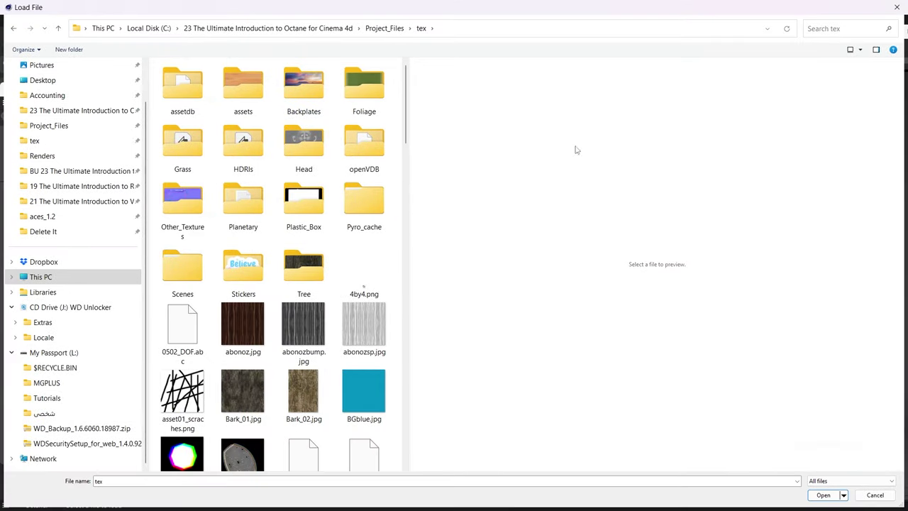
{"action": "left_click", "coordinate": [876, 49]}
{"action": "scroll", "coordinate": [582, 266], "scroll_direction": "down", "scroll_amount": 5}
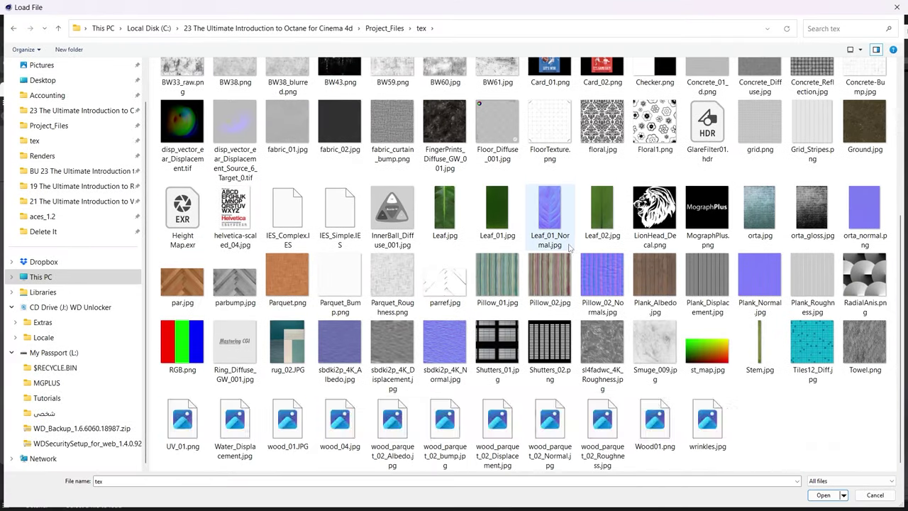
{"action": "double_click", "coordinate": [293, 273]}
- Connect the Parquet.png texture to the material's base layer Color and set its color space to sRGB
{"action": "left_click_drag", "start_coordinate": [213, 277], "coordinate": [261, 284]}
{"action": "left_click_drag", "start_coordinate": [209, 300], "coordinate": [167, 266]}
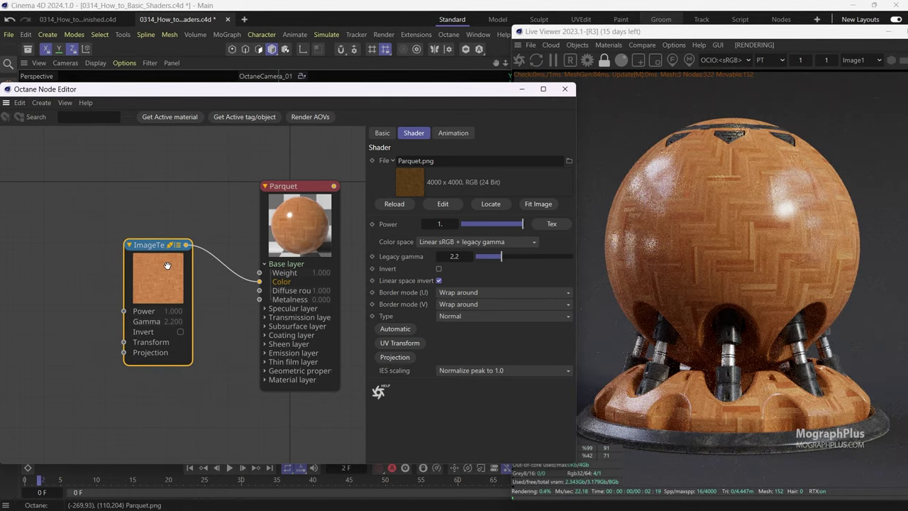
{"action": "left_click", "coordinate": [477, 241]}
{"action": "left_click", "coordinate": [454, 269]}
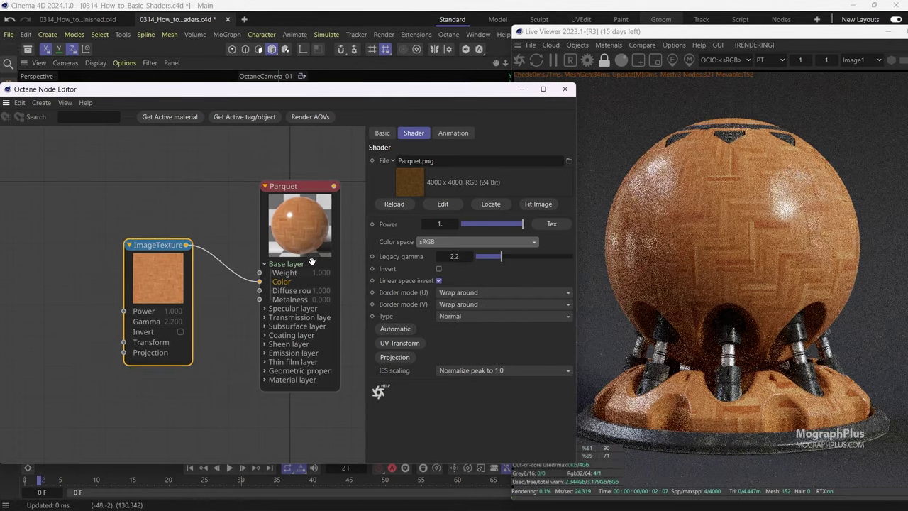
- Attach a Transform node to the Parquet.png texture and set its scale to 1.25 with the aspect ratio locked
{"action": "left_click_drag", "start_coordinate": [170, 274], "coordinate": [177, 246]}
{"action": "left_click_drag", "start_coordinate": [130, 313], "coordinate": [108, 306]}
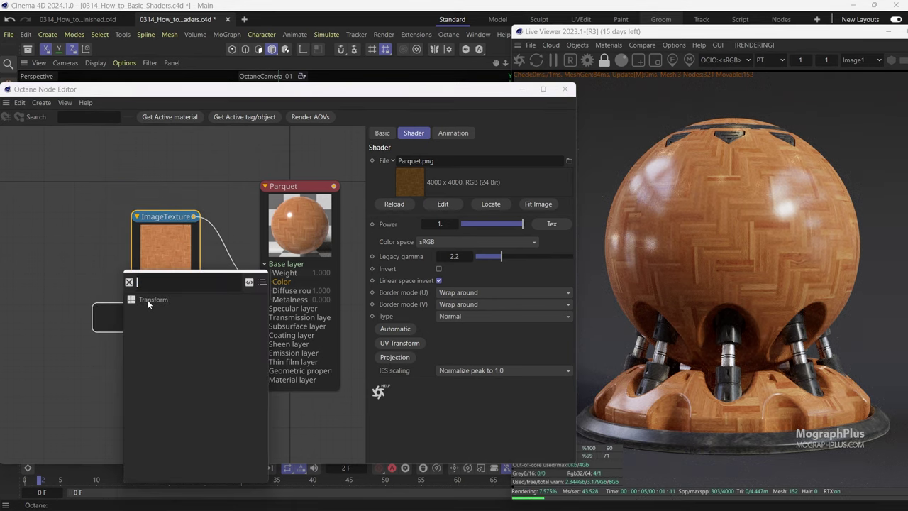
{"action": "left_click", "coordinate": [147, 300]}
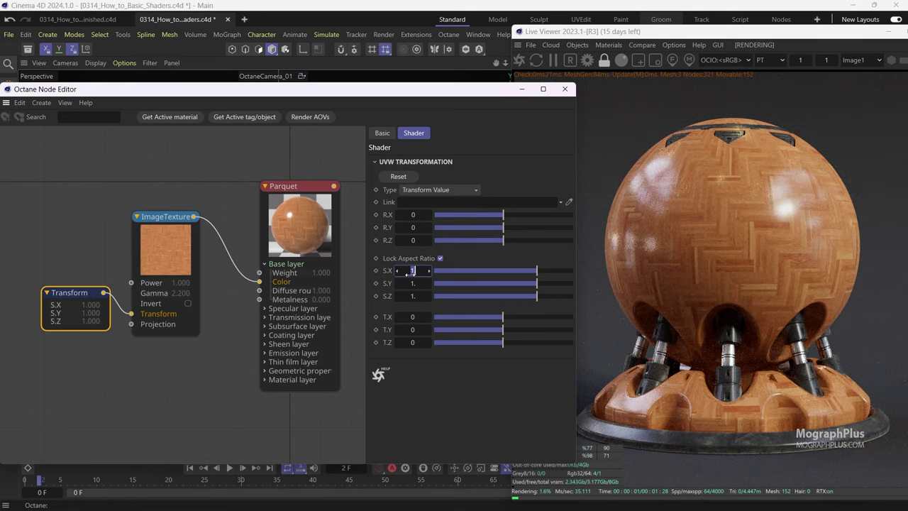
{"action": "type", "text": "1.25"}
{"action": "key", "text": "Return"}
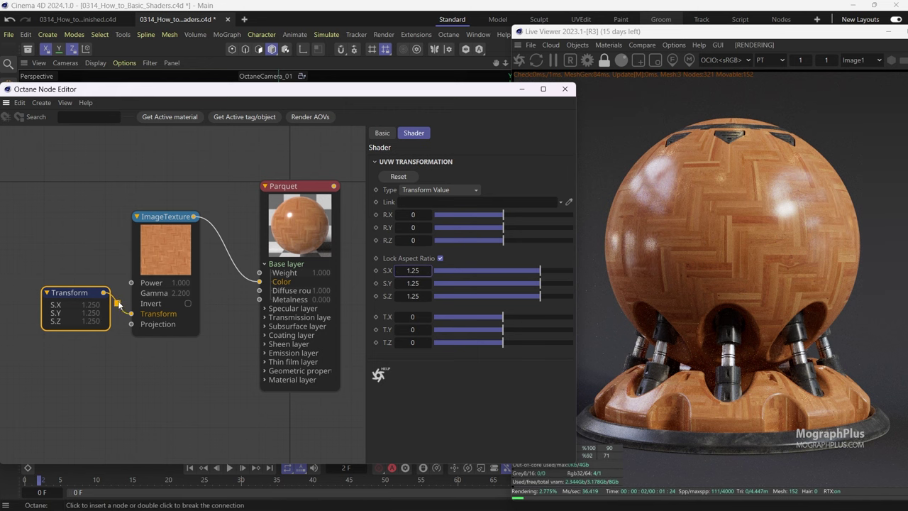
- Set the Parquet material's specular layer roughness to 0
{"action": "mouse_move", "coordinate": [299, 203]}
{"action": "middle_mouse_down"}
{"action": "mouse_move", "coordinate": [281, 174]}
{"action": "mouse_move", "coordinate": [308, 200]}
{"action": "middle_mouse_up"}
{"action": "left_click", "coordinate": [281, 175]}
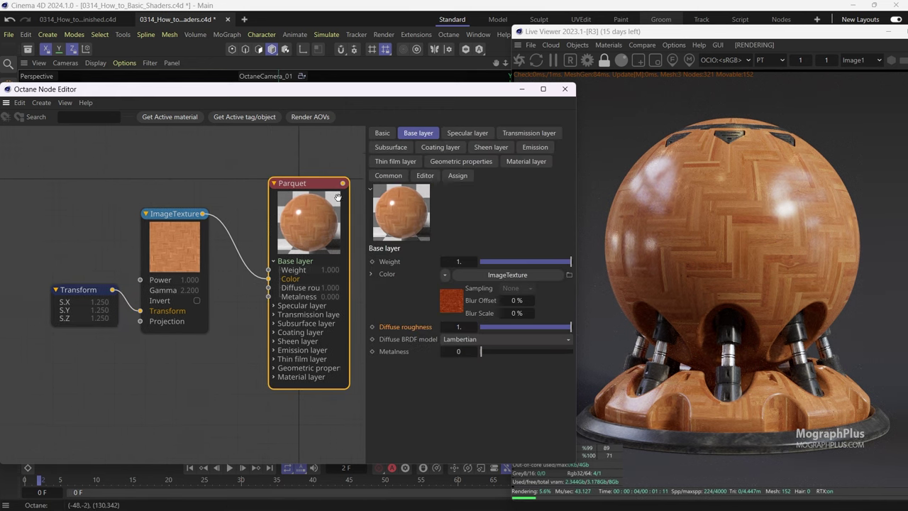
{"action": "left_click", "coordinate": [461, 133]}
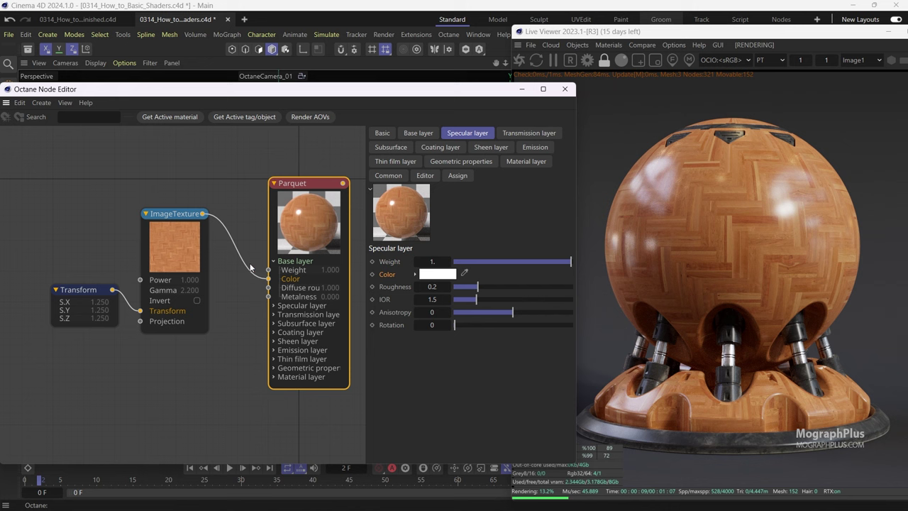
{"action": "left_click", "coordinate": [434, 288]}
{"action": "type", "text": "0"}
{"action": "key", "text": "Return"}
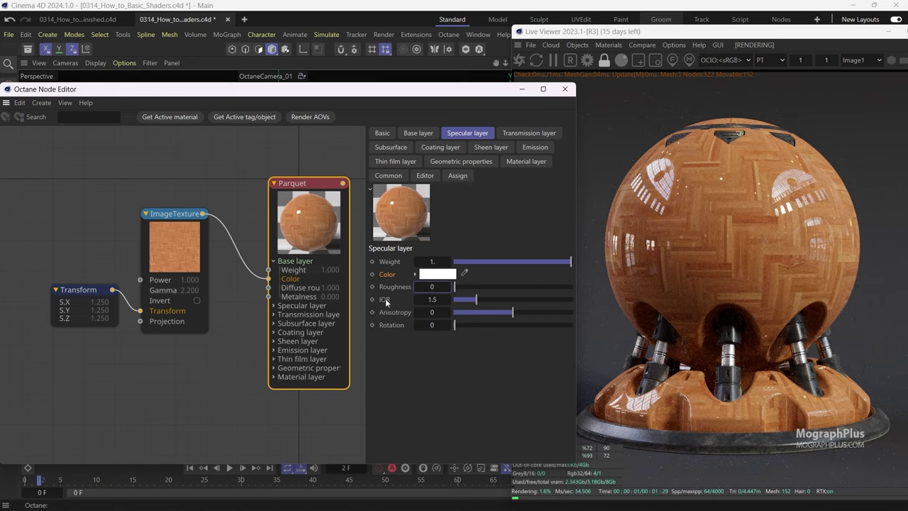
- Move the existing texture nodes up, expand the material node's specular layer inputs, and add a second ImageTexture node below
{"action": "left_click_drag", "start_coordinate": [78, 291], "coordinate": [44, 228]}
{"action": "left_click_drag", "start_coordinate": [169, 250], "coordinate": [161, 189]}
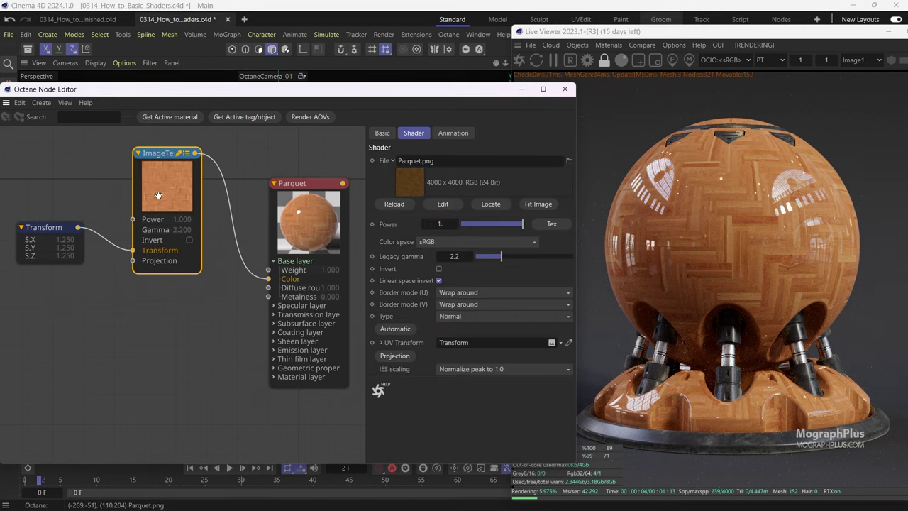
{"action": "left_click", "coordinate": [272, 307]}
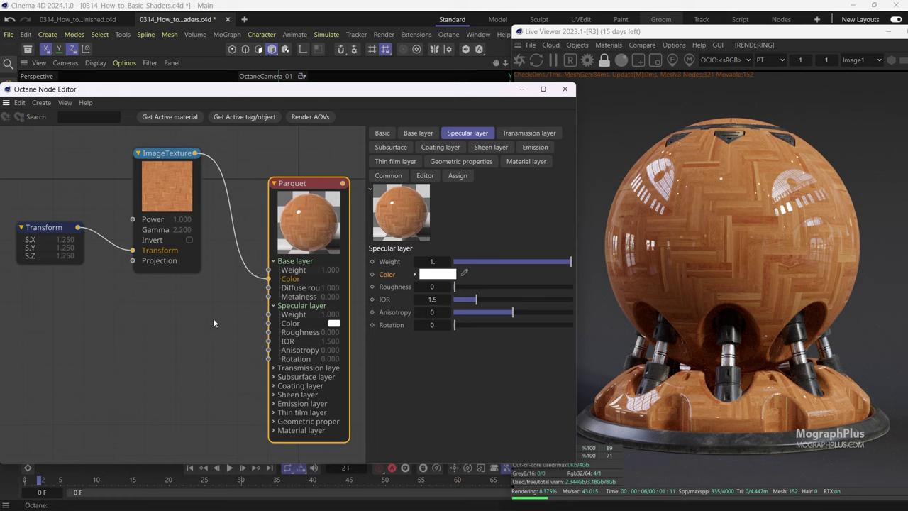
{"action": "right_click", "coordinate": [195, 315]}
{"action": "mouse_move", "coordinate": [237, 329]}
{"action": "left_click", "coordinate": [294, 338]}
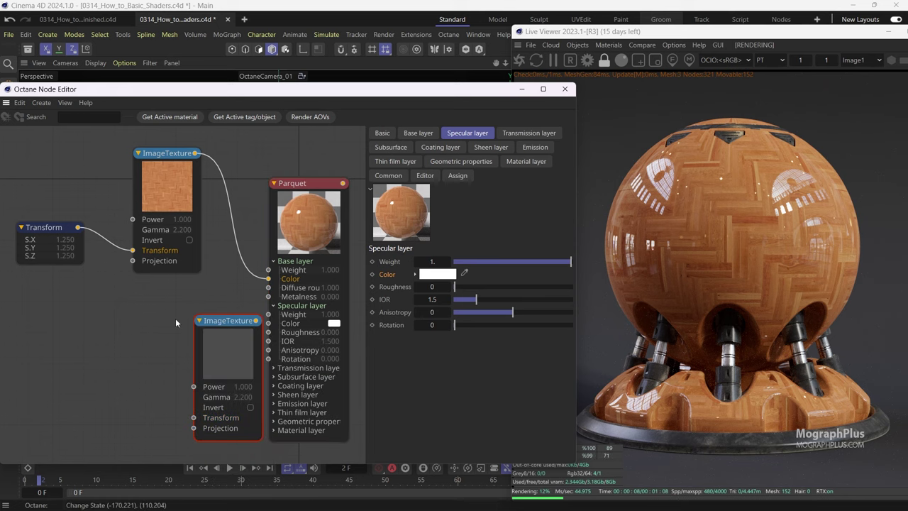
{"action": "left_click_drag", "start_coordinate": [227, 318], "coordinate": [174, 314]}
- Load Parquet_Roughness.png from the tex folder into the second ImageTexture node
{"action": "left_click", "coordinate": [508, 205]}
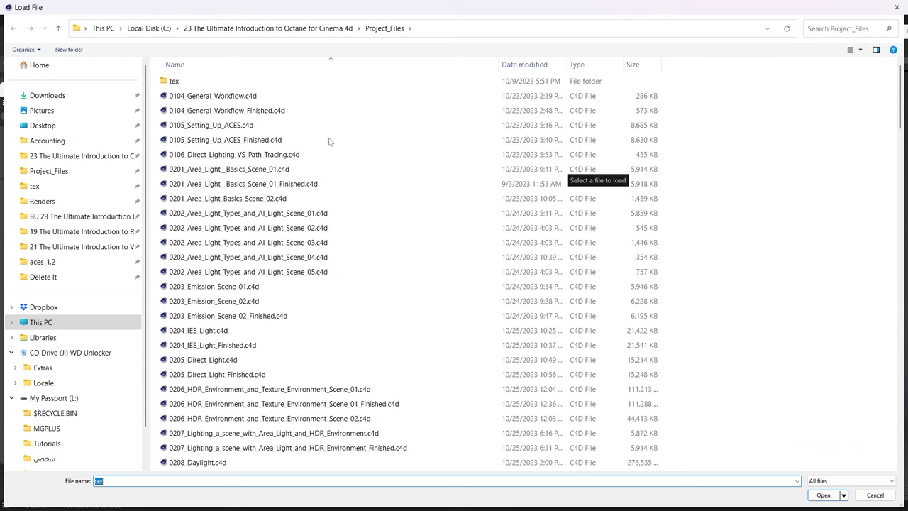
{"action": "double_click", "coordinate": [261, 81]}
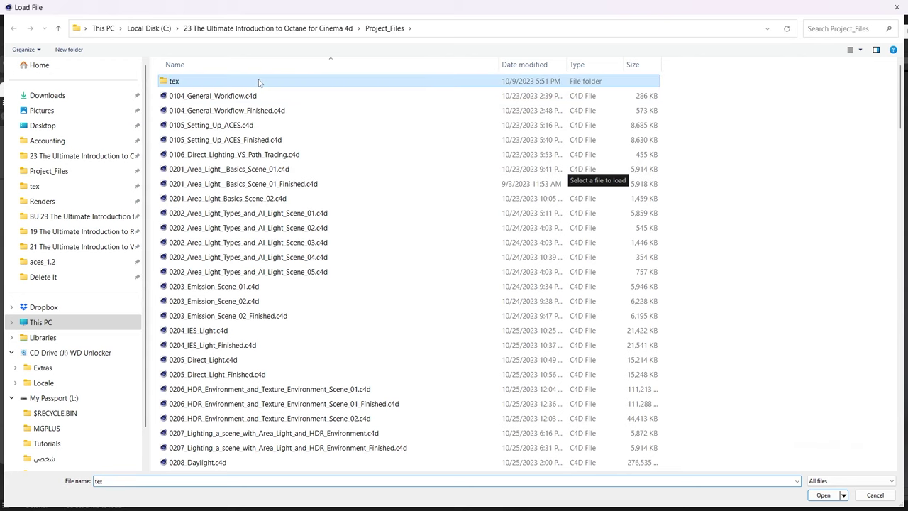
{"action": "scroll", "coordinate": [363, 282], "scroll_direction": "down", "scroll_amount": 2}
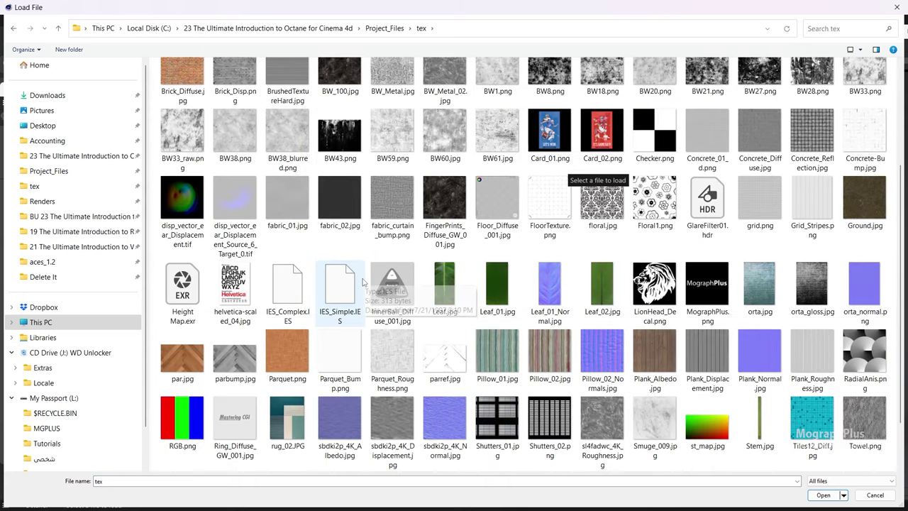
{"action": "left_click", "coordinate": [398, 347]}
{"action": "double_click", "coordinate": [400, 346]}
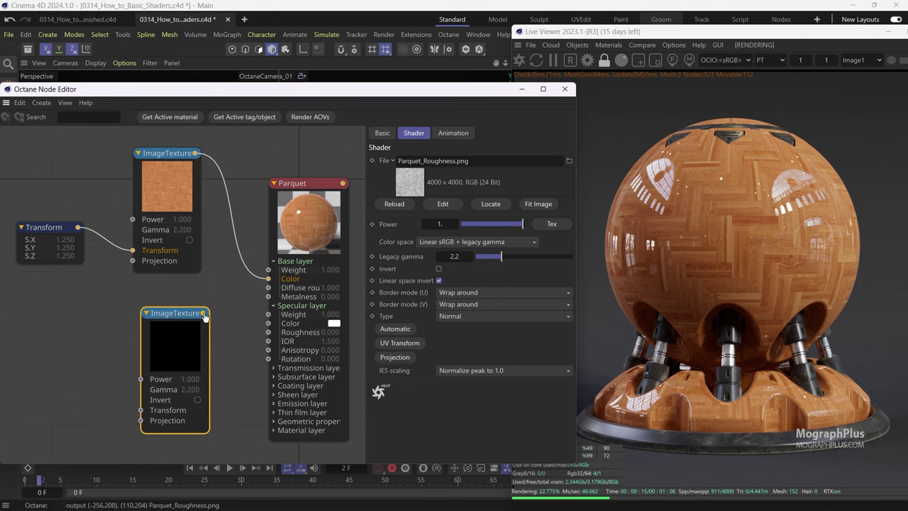
- Connect the Parquet_Roughness.png texture to the specular layer Roughness and move its node farther away from the material
{"action": "left_click_drag", "start_coordinate": [203, 313], "coordinate": [272, 339]}
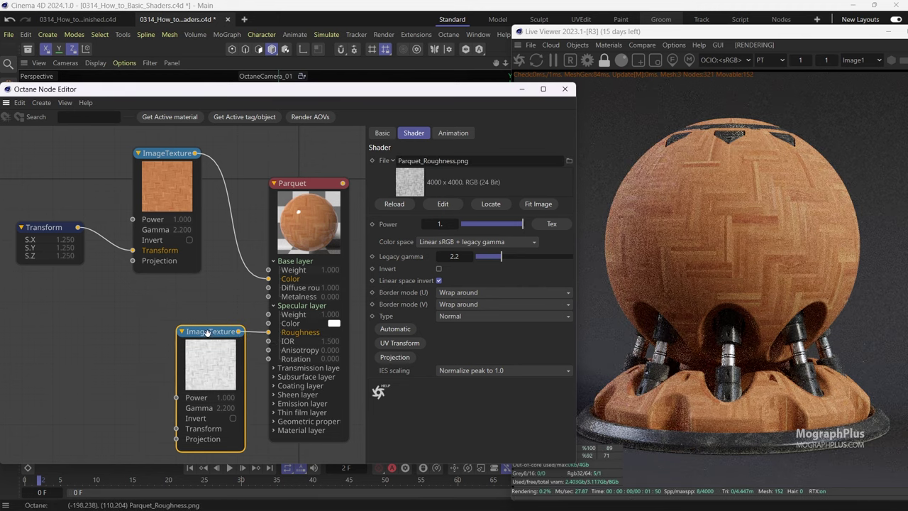
{"action": "left_click_drag", "start_coordinate": [181, 324], "coordinate": [63, 323]}
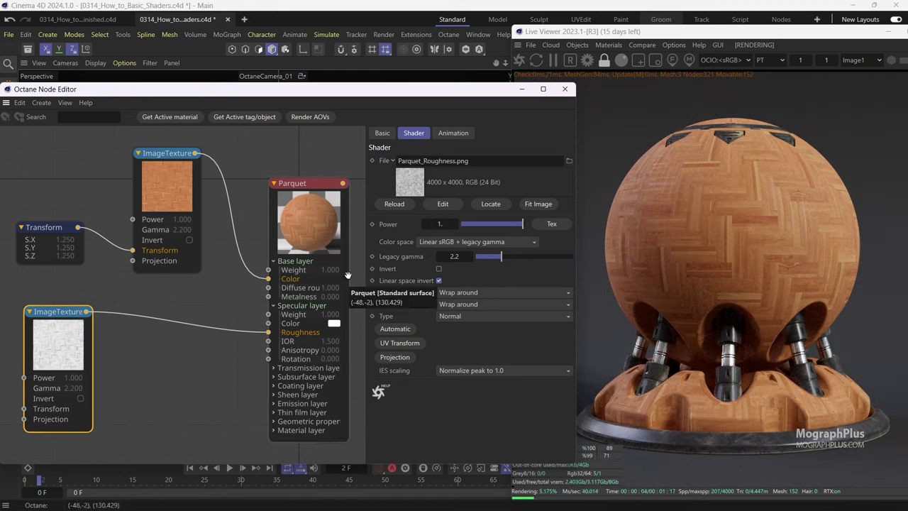
- Move the Parquet_Roughness.png texture node closer to the material and connect the Transform node to its Transform input
{"action": "left_click_drag", "start_coordinate": [56, 316], "coordinate": [140, 316]}
{"action": "left_click_drag", "start_coordinate": [78, 227], "coordinate": [107, 416]}
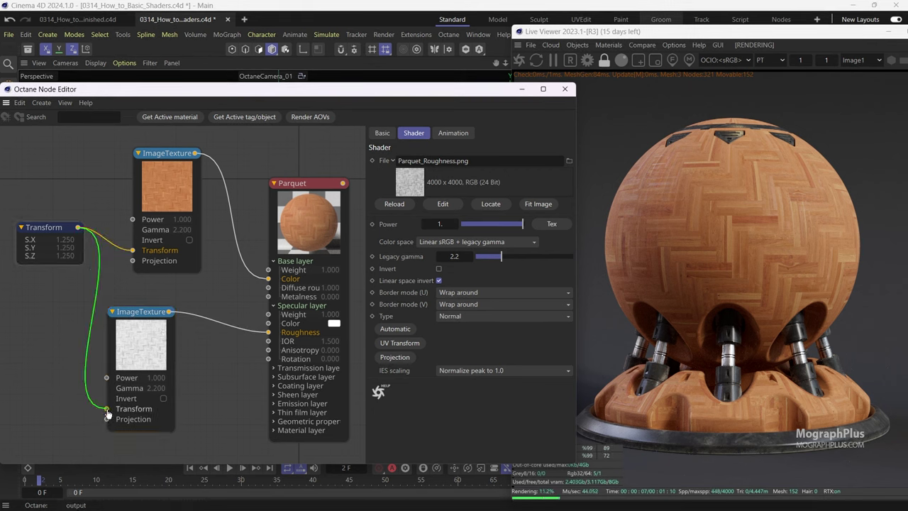
{"action": "left_click_drag", "start_coordinate": [107, 416], "coordinate": [107, 416]}
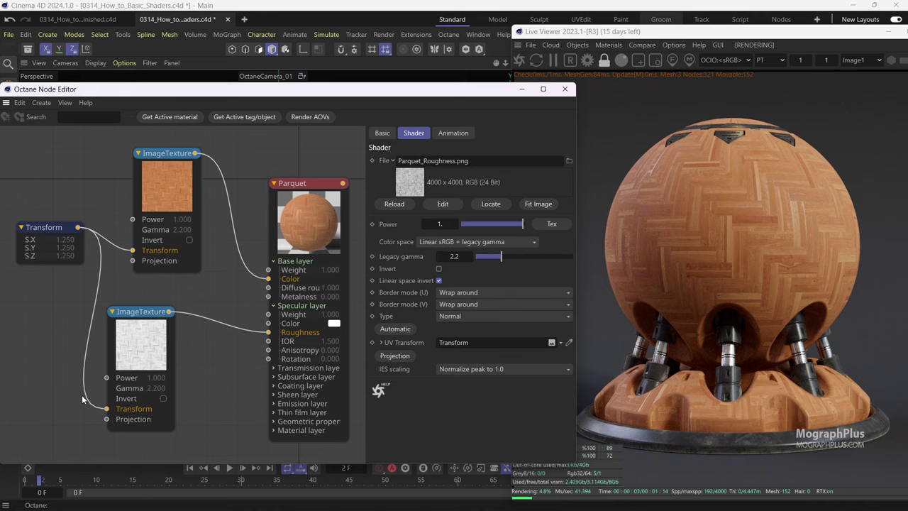
- Disconnect the Transform node from the roughness texture and solo the color ImageTexture node for comparison
{"action": "left_click_drag", "start_coordinate": [108, 408], "coordinate": [75, 409]}
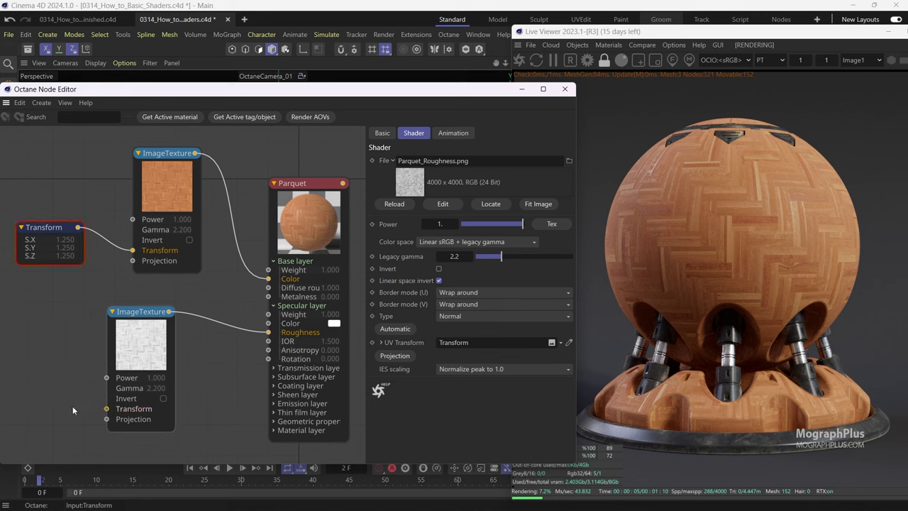
{"action": "right_click", "coordinate": [160, 192]}
{"action": "left_click", "coordinate": [185, 202]}
- Solo the roughness ImageTexture node and reconnect the Transform node to its Transform input
{"action": "right_click", "coordinate": [140, 340]}
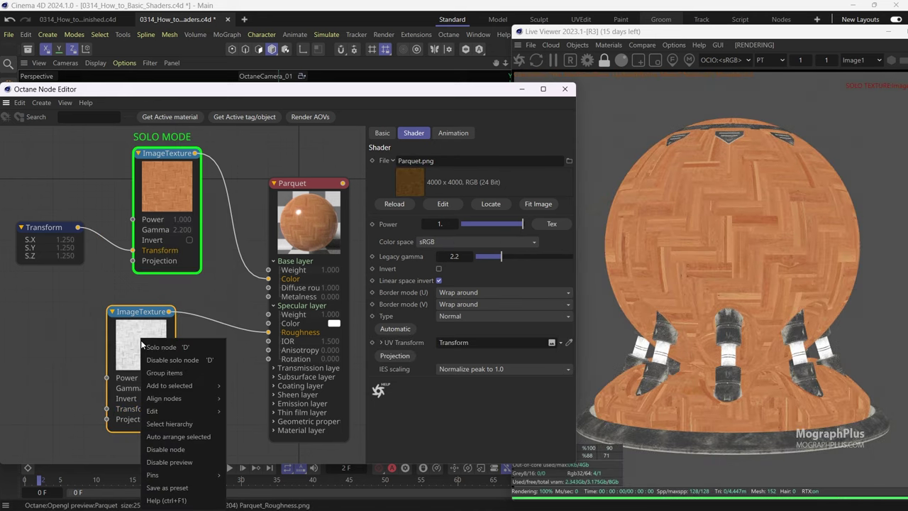
{"action": "left_click", "coordinate": [177, 348]}
{"action": "left_click_drag", "start_coordinate": [78, 227], "coordinate": [106, 409]}
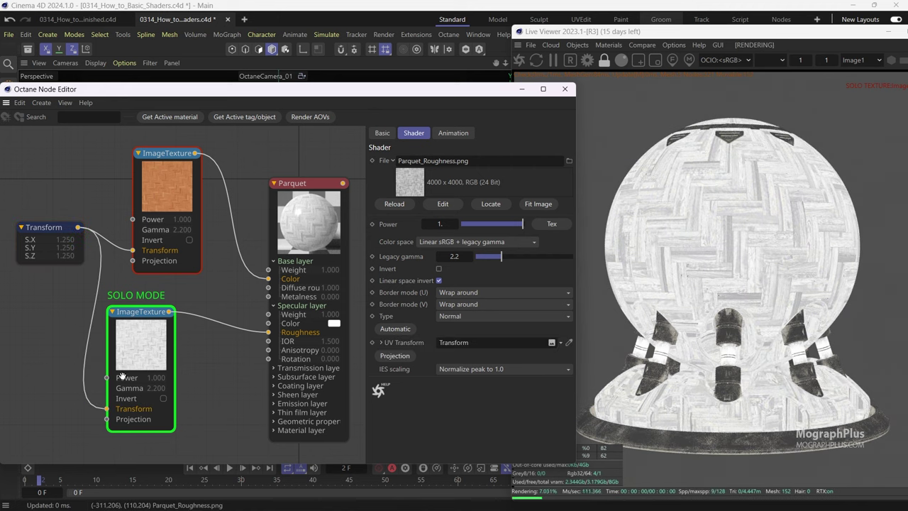
- Set the roughness texture's color space to Non-color data and shift its node slightly toward the material
{"action": "left_click_drag", "start_coordinate": [138, 352], "coordinate": [150, 355]}
{"action": "left_click", "coordinate": [426, 242]}
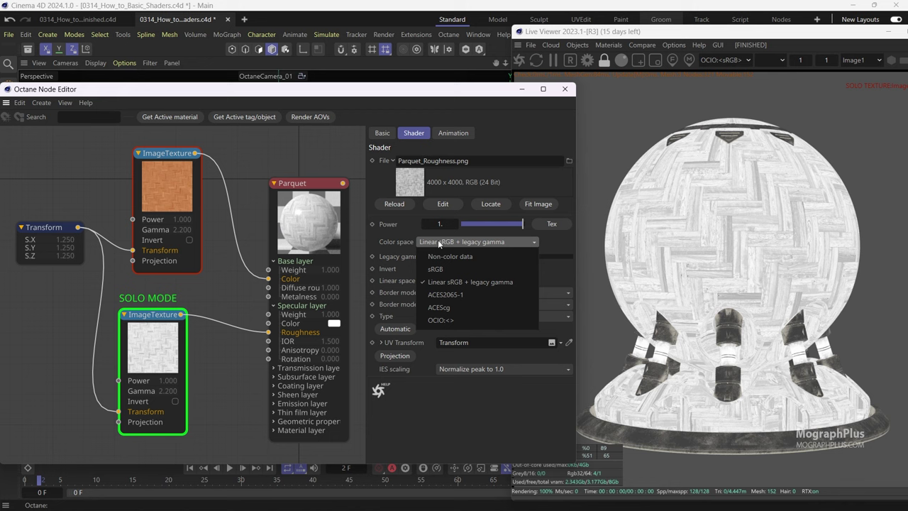
{"action": "left_click", "coordinate": [450, 257]}
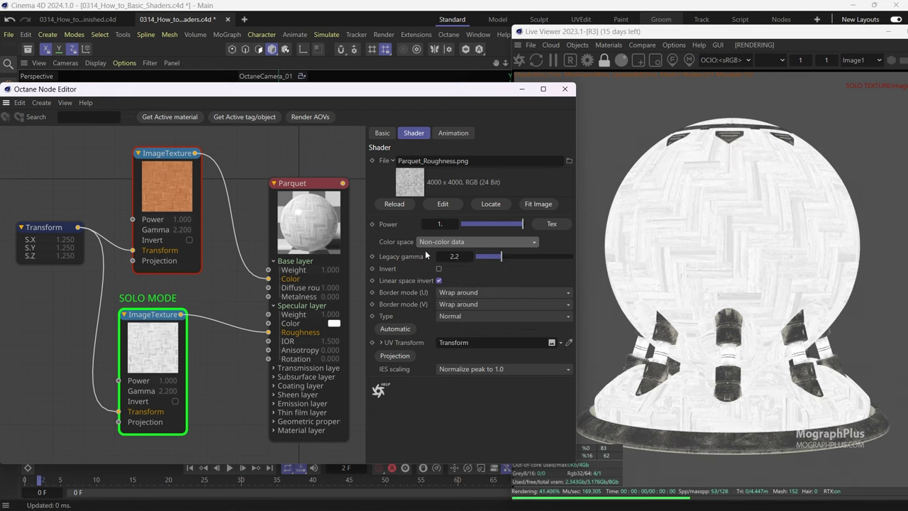
{"action": "left_click_drag", "start_coordinate": [157, 334], "coordinate": [164, 335]}
{"action": "right_click", "coordinate": [173, 338]}
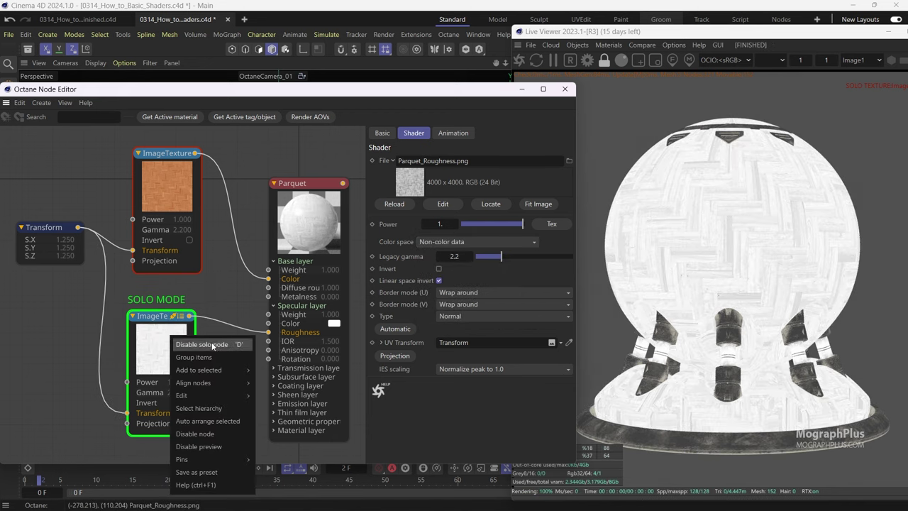
{"action": "left_click", "coordinate": [186, 302]}
- Examine the soloed roughness texture up close on the ShaderBall render, checking the light and dark values of the planks
{"action": "left_click", "coordinate": [702, 176]}
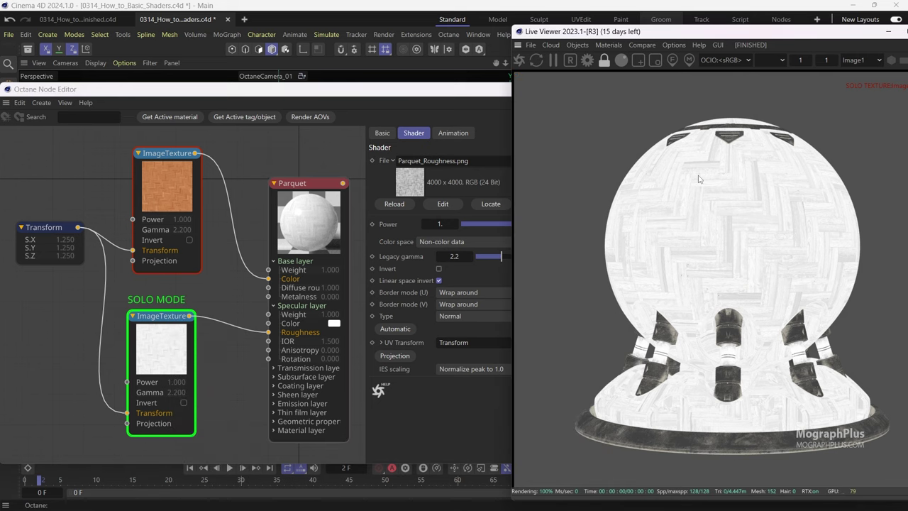
{"action": "scroll", "coordinate": [700, 179], "scroll_direction": "up", "scroll_amount": 3}
{"action": "scroll", "coordinate": [700, 179], "scroll_direction": "up", "scroll_amount": 3}
{"action": "left_click_drag", "start_coordinate": [712, 177], "coordinate": [703, 247]}
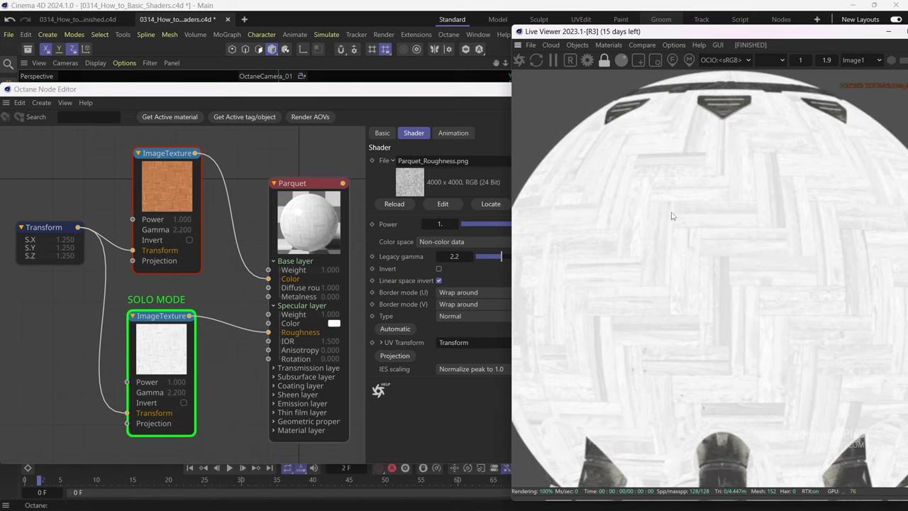
{"action": "scroll", "coordinate": [641, 260], "scroll_direction": "up", "scroll_amount": 5}
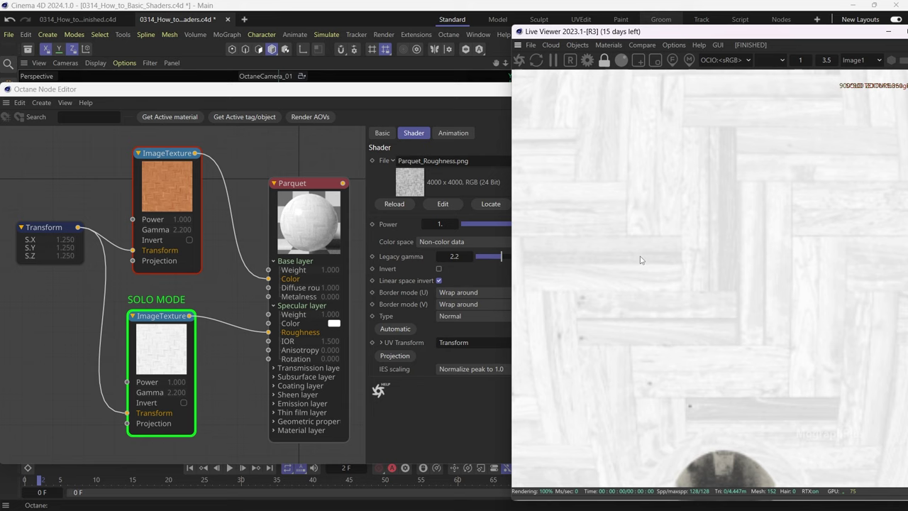
{"action": "scroll", "coordinate": [641, 260], "scroll_direction": "up", "scroll_amount": 1}
{"action": "left_click_drag", "start_coordinate": [678, 254], "coordinate": [632, 320]}
{"action": "left_click_drag", "start_coordinate": [779, 302], "coordinate": [704, 287]}
{"action": "scroll", "coordinate": [704, 288], "scroll_direction": "up", "scroll_amount": 1}
{"action": "scroll", "coordinate": [704, 288], "scroll_direction": "down", "scroll_amount": 6}
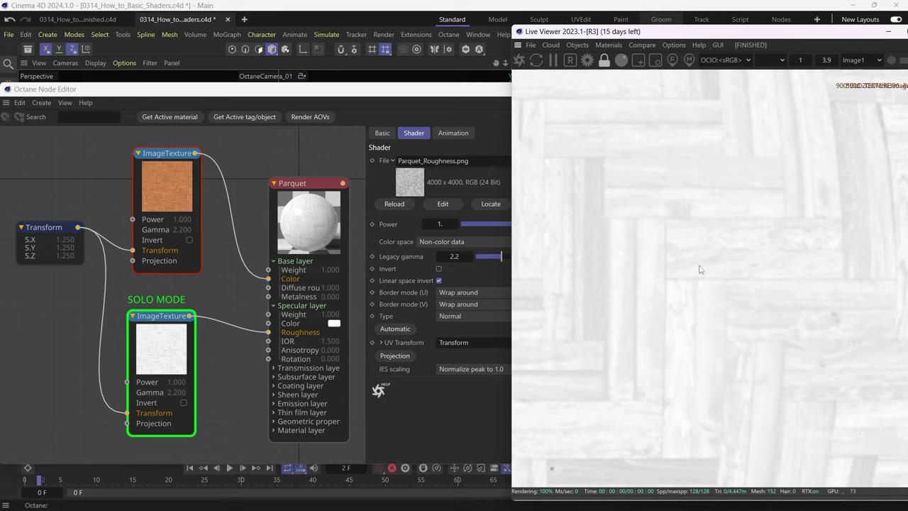
{"action": "middle_click_drag", "start_coordinate": [661, 268], "coordinate": [720, 195]}
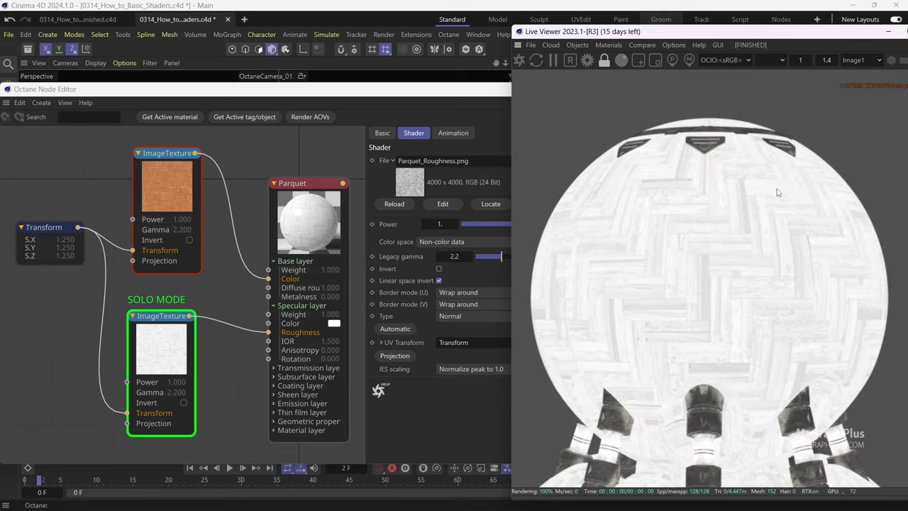
{"action": "scroll", "coordinate": [724, 189], "scroll_direction": "up", "scroll_amount": 1}
{"action": "scroll", "coordinate": [723, 189], "scroll_direction": "down", "scroll_amount": 1}
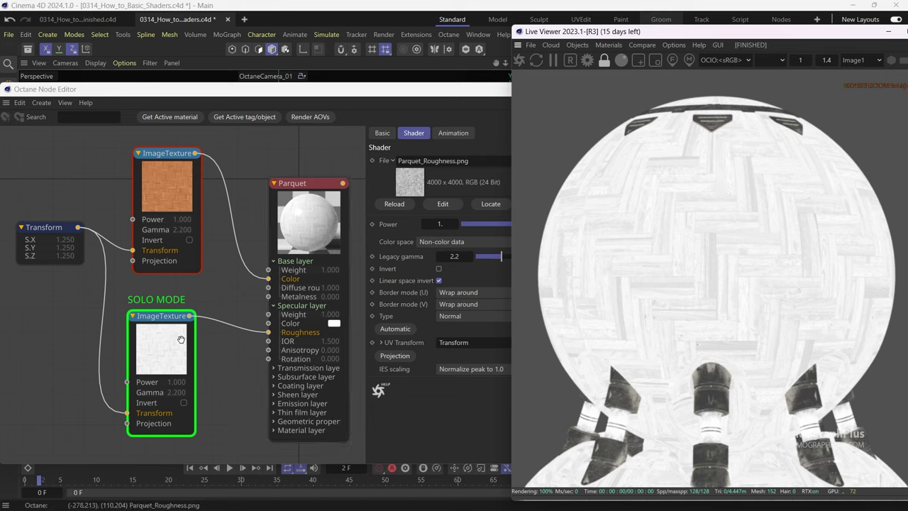
{"action": "left_click", "coordinate": [178, 342]}
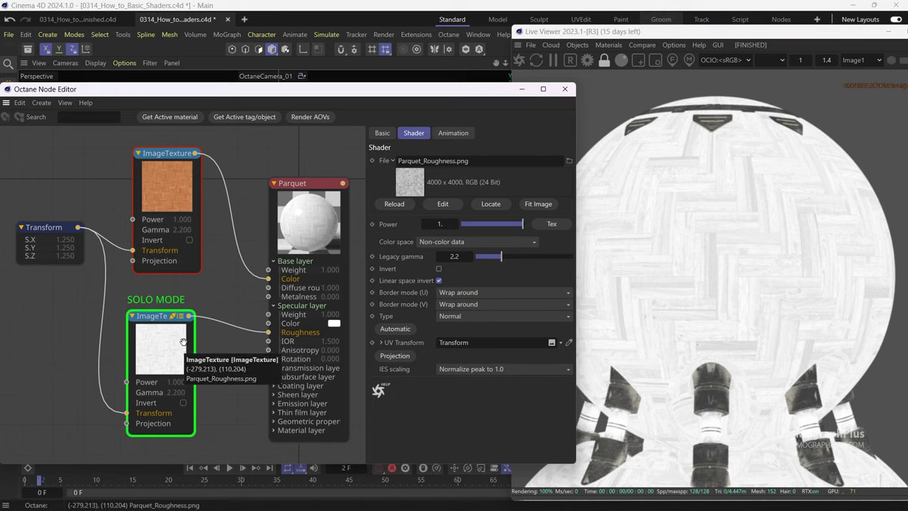
{"action": "right_click", "coordinate": [165, 346]}
{"action": "left_click", "coordinate": [155, 339]}
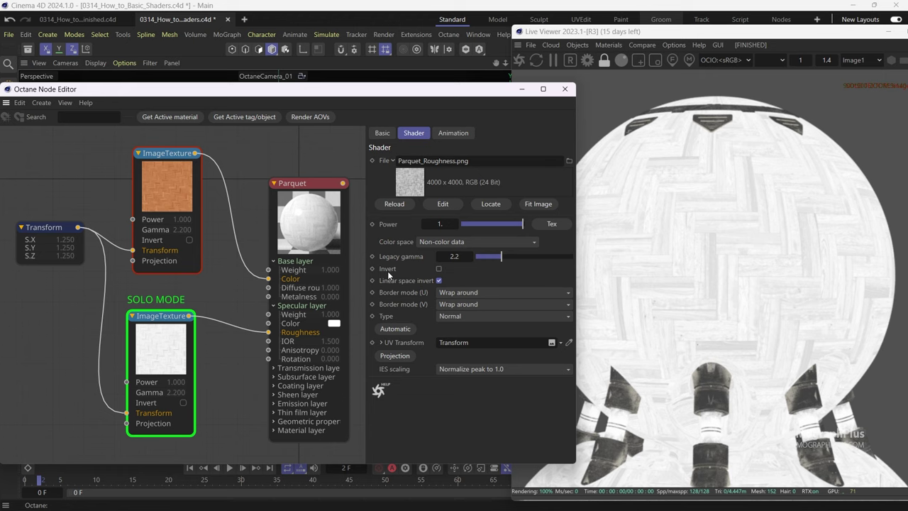
- Enable Invert on the roughness texture and disable its solo mode to render the full material
{"action": "left_click", "coordinate": [778, 206]}
{"action": "scroll", "coordinate": [741, 235], "scroll_direction": "down", "scroll_amount": 3}
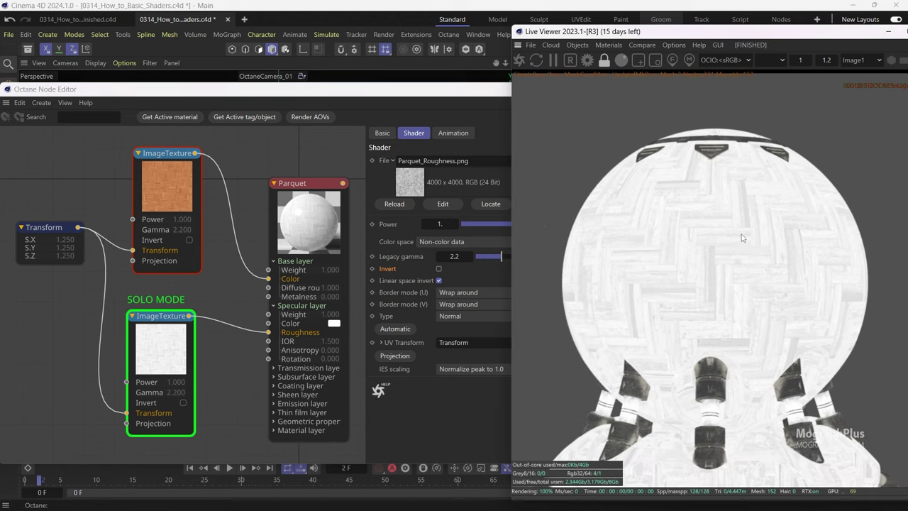
{"action": "left_click_drag", "start_coordinate": [729, 282], "coordinate": [737, 239]}
{"action": "left_click", "coordinate": [439, 269]}
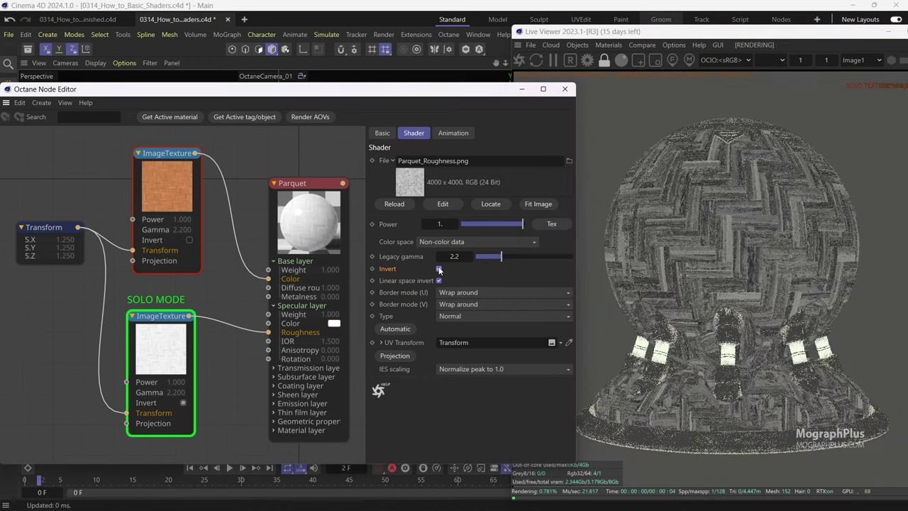
{"action": "right_click", "coordinate": [189, 329]}
{"action": "left_click", "coordinate": [190, 340]}
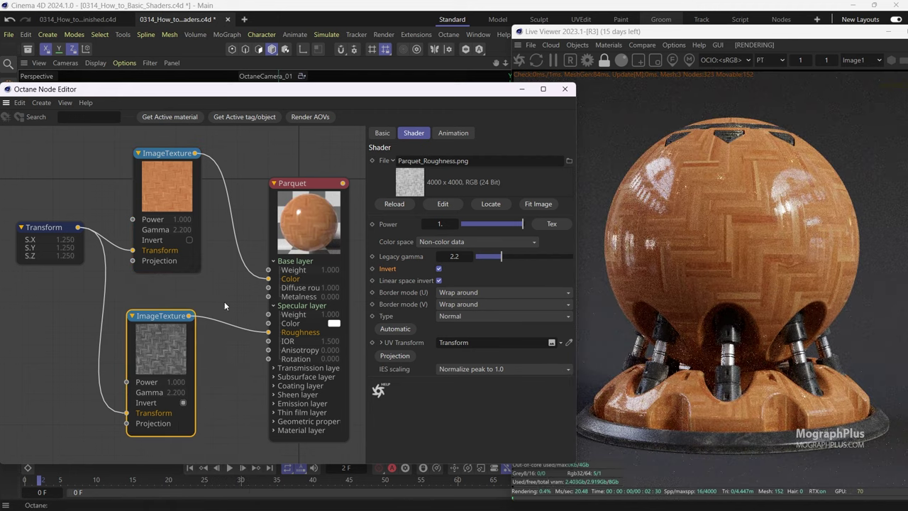
{"action": "left_click", "coordinate": [439, 269]}
- Move the roughness texture away from the material and insert a Range node into its connection to the specular Roughness
{"action": "left_click_drag", "start_coordinate": [171, 351], "coordinate": [125, 346]}
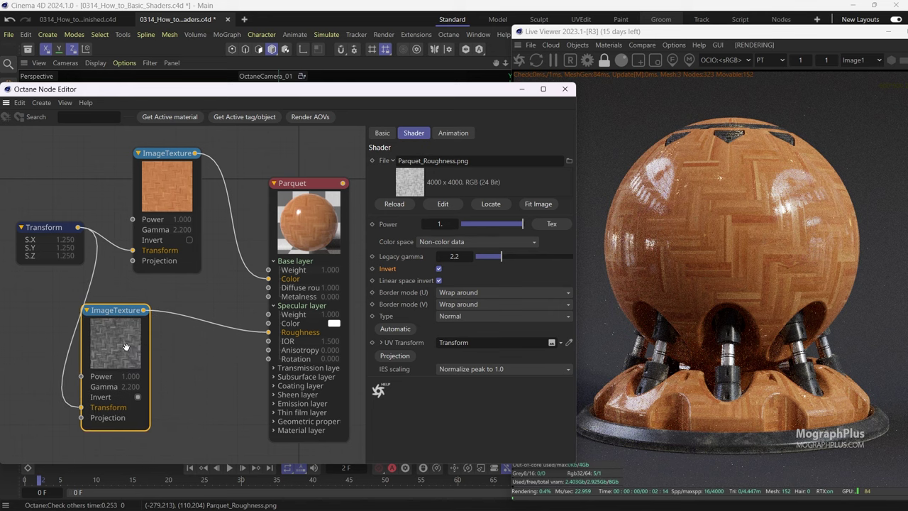
{"action": "left_click", "coordinate": [204, 320]}
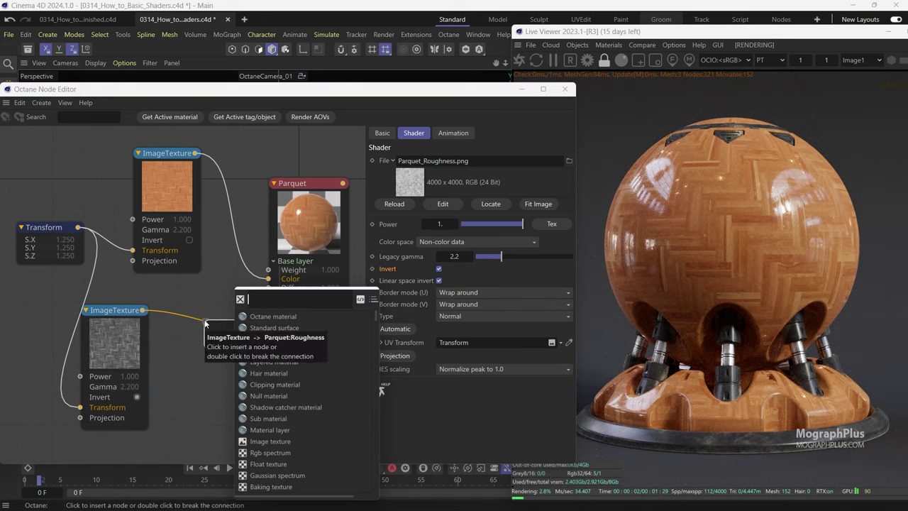
{"action": "type", "text": "RANGE"}
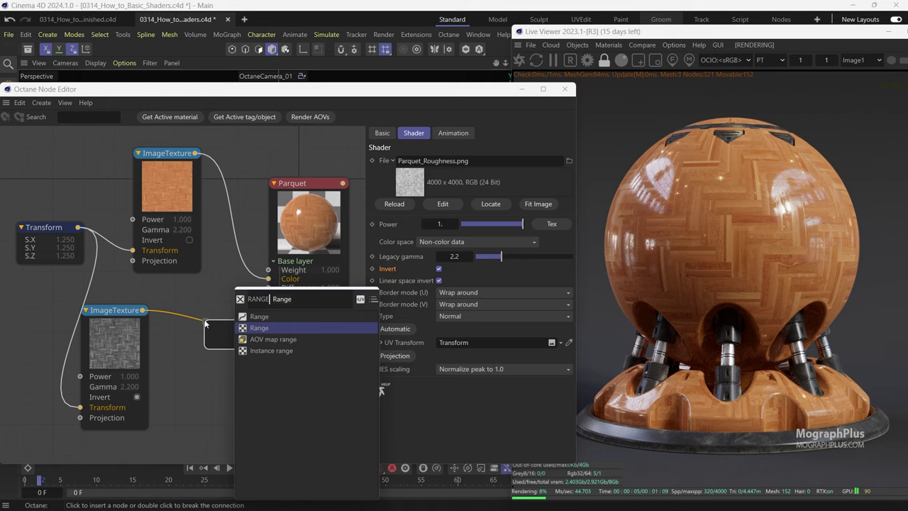
{"action": "key", "text": "Return"}
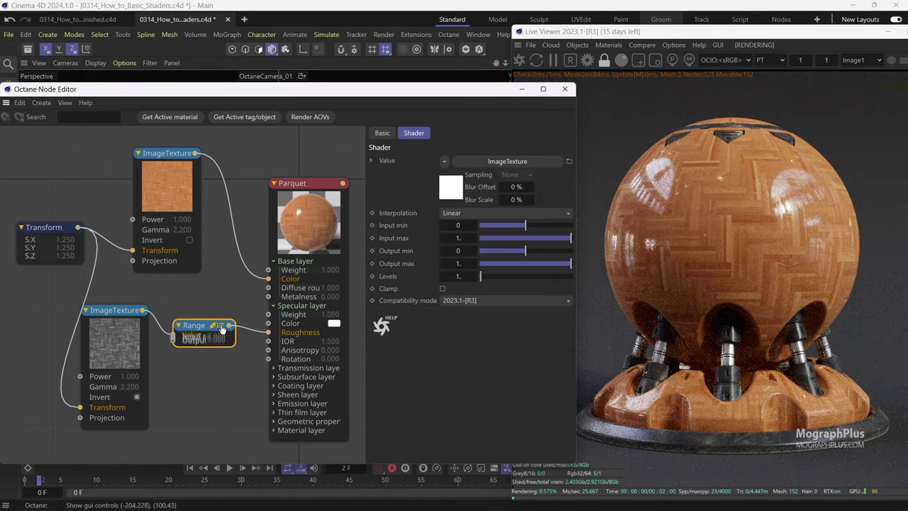
- Rearrange the Range, Transform and color ImageTexture nodes to space out the node graph
{"action": "left_click_drag", "start_coordinate": [225, 325], "coordinate": [199, 328]}
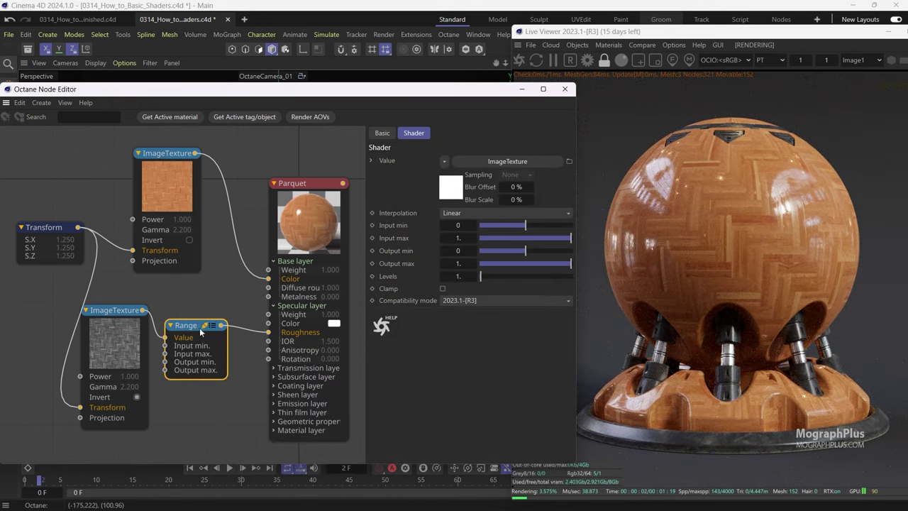
{"action": "scroll", "coordinate": [195, 305], "scroll_direction": "down", "scroll_amount": 2}
{"action": "middle_click_drag", "start_coordinate": [181, 292], "coordinate": [207, 298]}
{"action": "left_click_drag", "start_coordinate": [91, 244], "coordinate": [46, 235]}
{"action": "left_click_drag", "start_coordinate": [193, 182], "coordinate": [158, 181]}
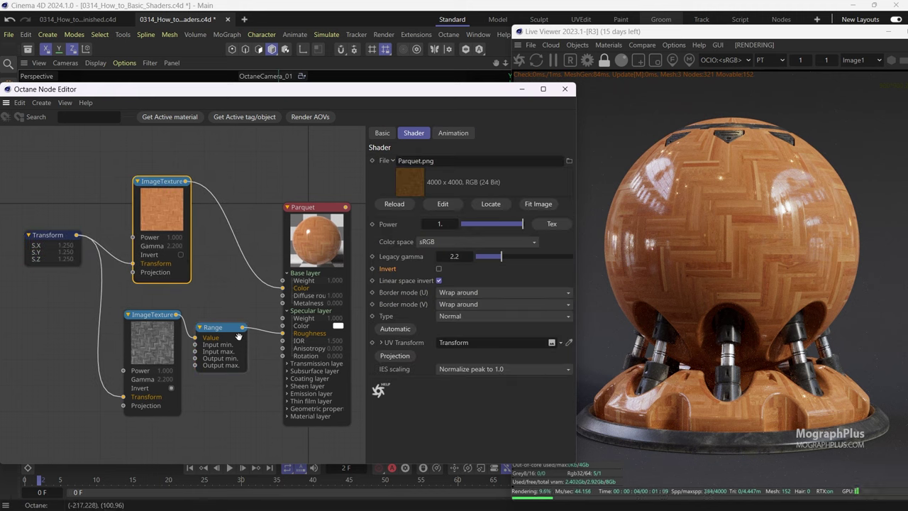
- Move the Range node closer to the material and set its Output min to 0.1
{"action": "left_click_drag", "start_coordinate": [224, 328], "coordinate": [241, 325]}
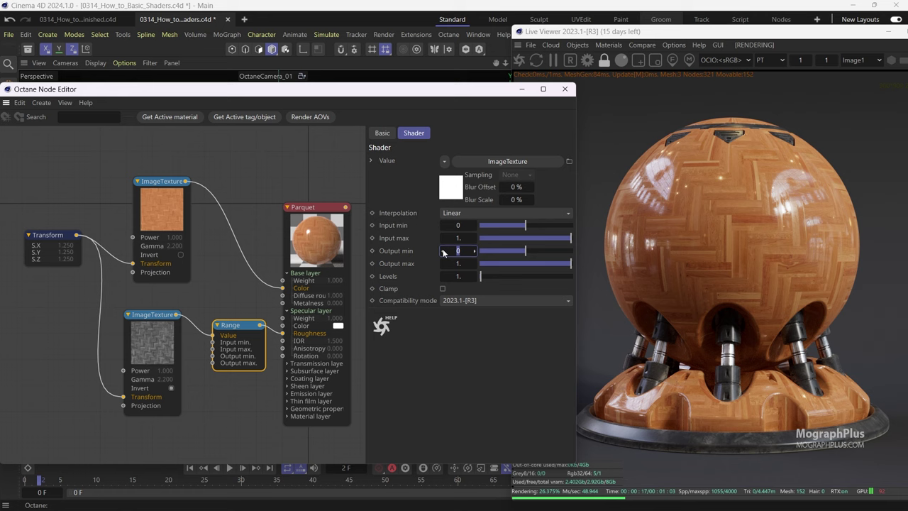
{"action": "type", "text": "0.1"}
{"action": "key", "text": "Return"}
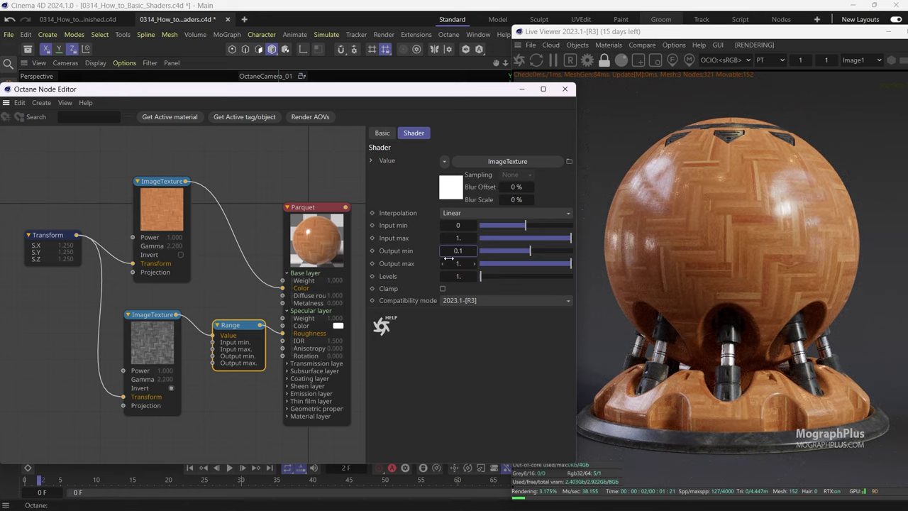
- Solo the roughness texture and the Range node in turn to compare their values, and disable solo mode
{"action": "right_click", "coordinate": [156, 333]}
{"action": "left_click", "coordinate": [185, 340]}
{"action": "right_click", "coordinate": [236, 333]}
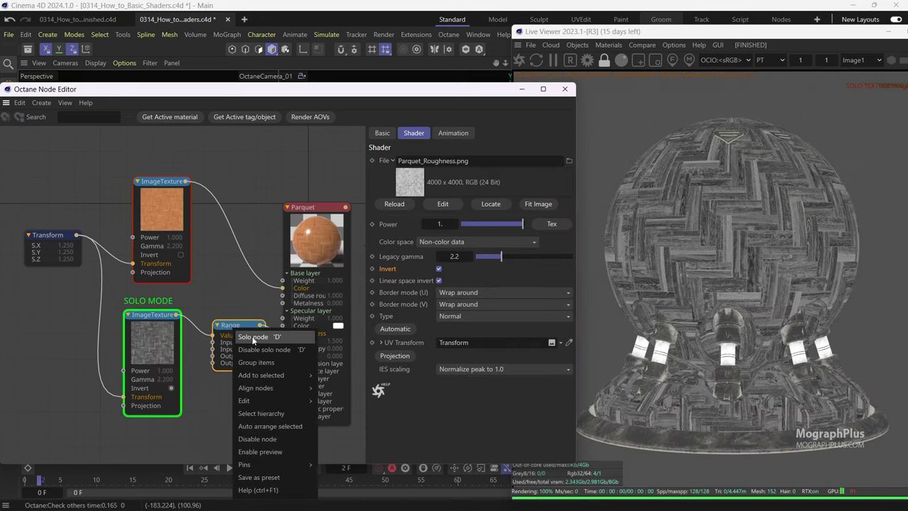
{"action": "left_click", "coordinate": [259, 338]}
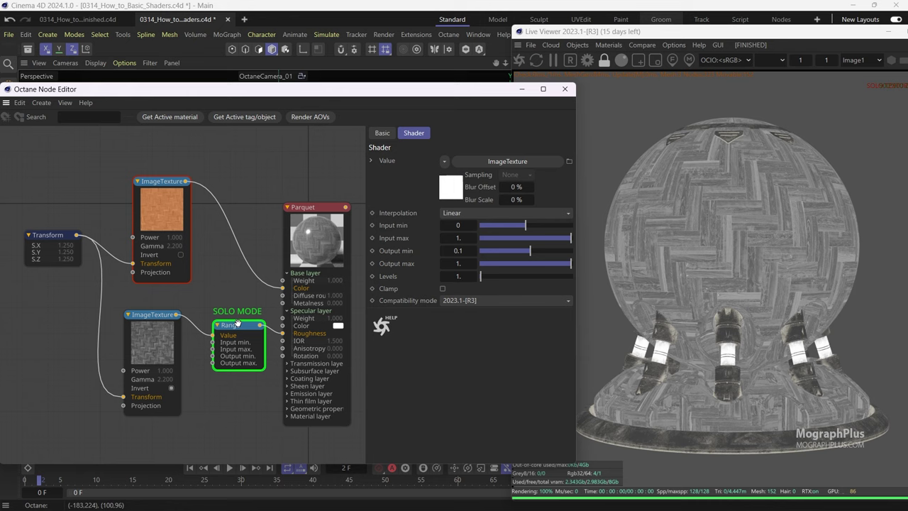
{"action": "right_click", "coordinate": [242, 327]}
{"action": "left_click", "coordinate": [269, 333]}
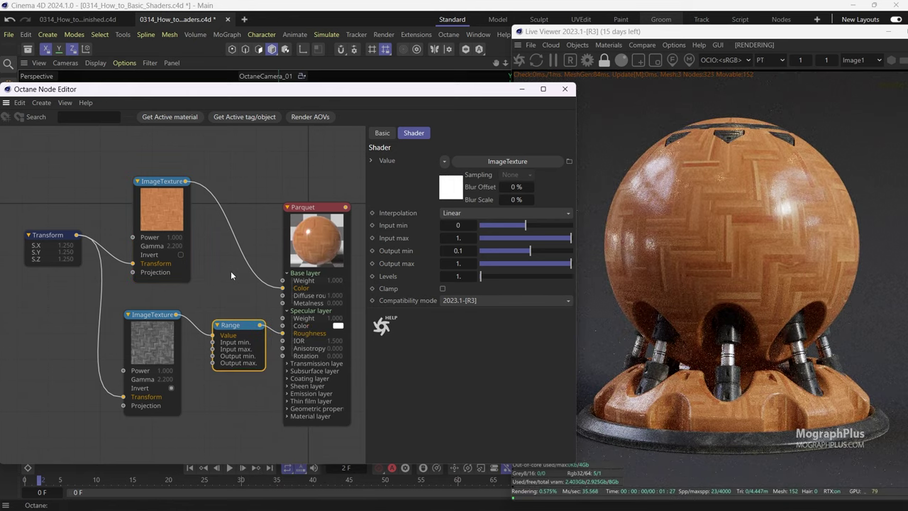
- Add a third ImageTexture node and place it below the roughness texture node
{"action": "middle_click_drag", "start_coordinate": [224, 295], "coordinate": [213, 240]}
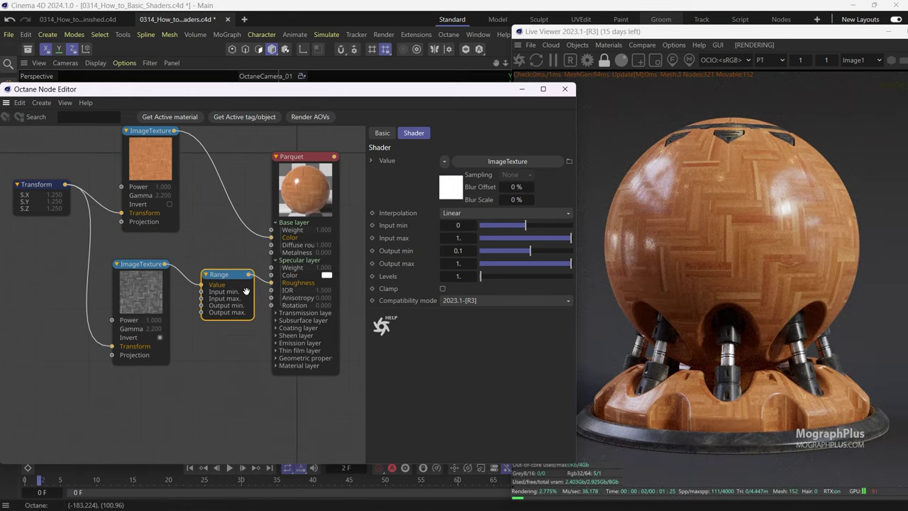
{"action": "right_click", "coordinate": [210, 366]}
{"action": "mouse_move", "coordinate": [241, 358]}
{"action": "left_click", "coordinate": [313, 362]}
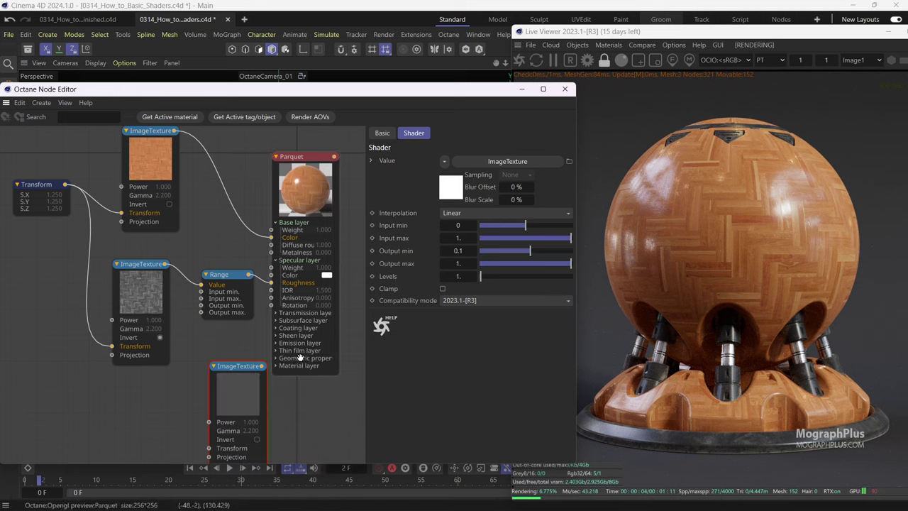
{"action": "left_click_drag", "start_coordinate": [218, 387], "coordinate": [189, 394]}
{"action": "left_click", "coordinate": [189, 394]}
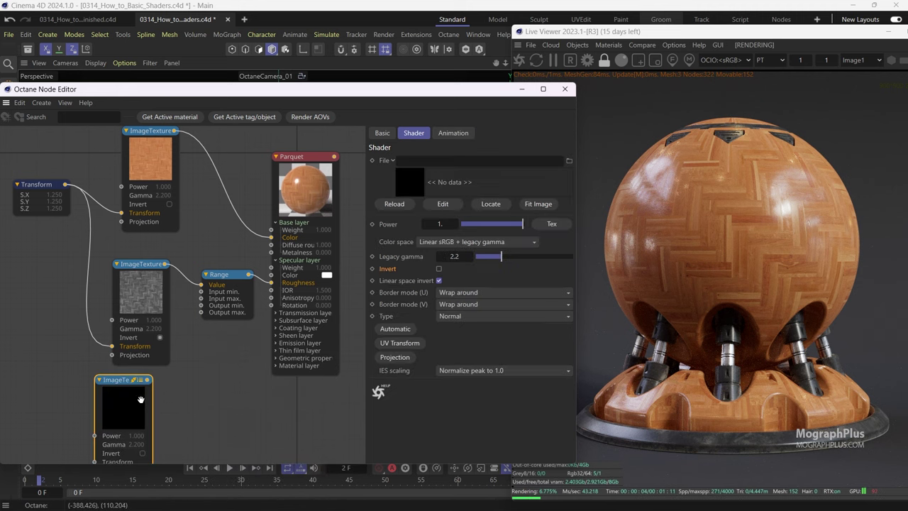
- Load Parquet_Bump.png from the project's tex folder into the third ImageTexture node
{"action": "left_click", "coordinate": [569, 162]}
{"action": "key", "text": "Return"}
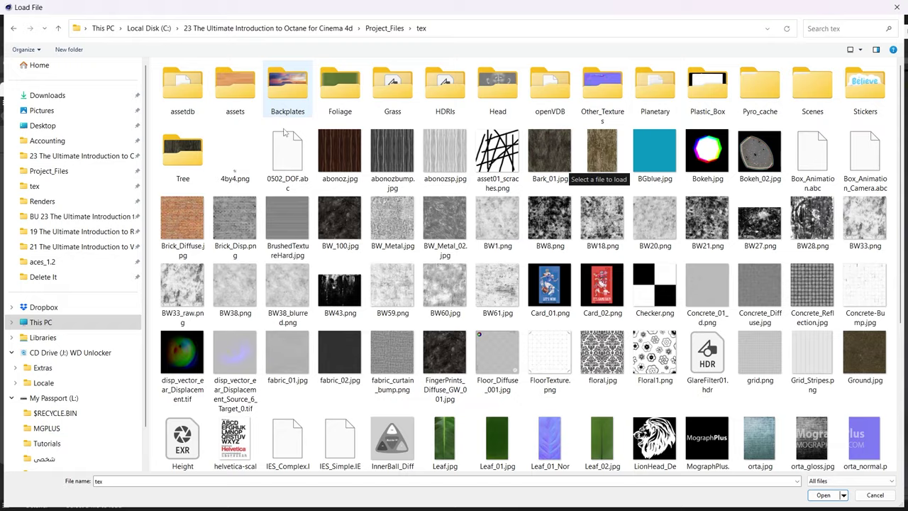
{"action": "scroll", "coordinate": [337, 276], "scroll_direction": "down", "scroll_amount": 5}
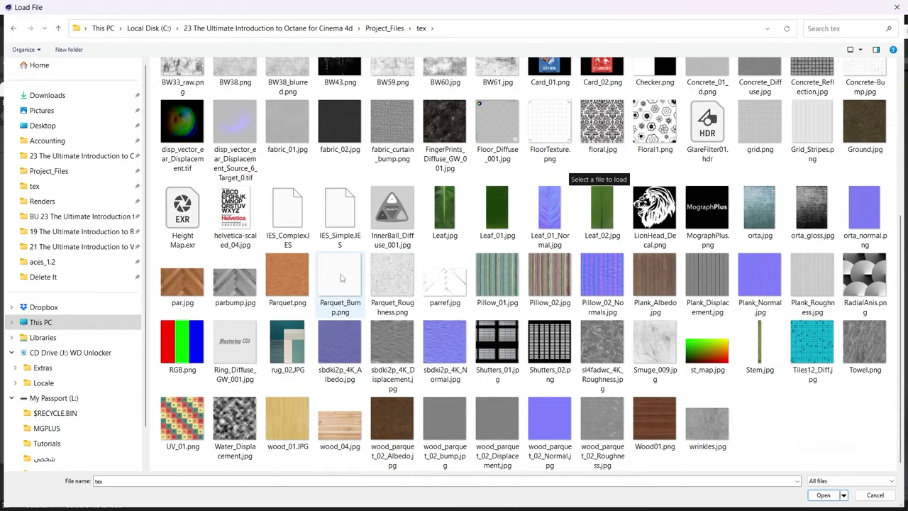
{"action": "left_click", "coordinate": [340, 278]}
{"action": "double_click", "coordinate": [340, 278]}
- Reposition the Parquet material node and expand its Geometric properties inputs
{"action": "middle_click_drag", "start_coordinate": [222, 327], "coordinate": [205, 318]}
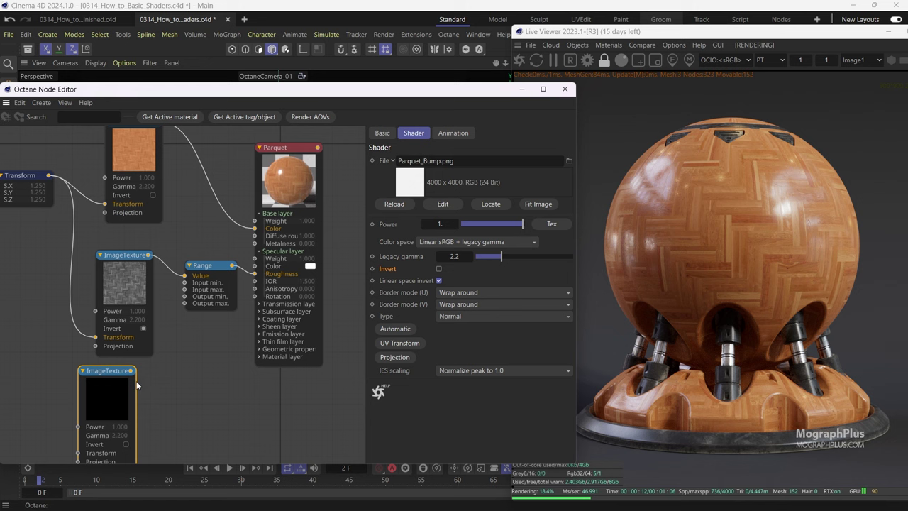
{"action": "left_click_drag", "start_coordinate": [273, 222], "coordinate": [288, 254]}
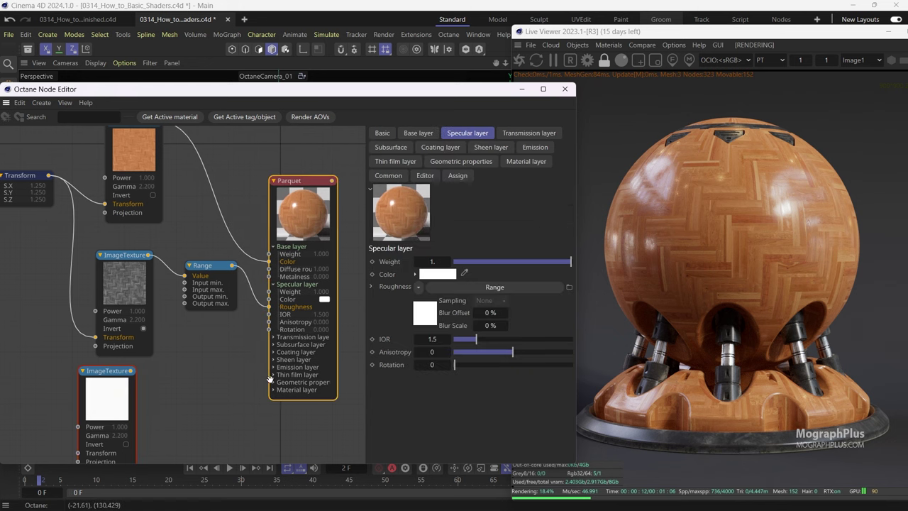
{"action": "left_click", "coordinate": [274, 385]}
- Connect the shared Transform node to the bump texture, and the bump texture to the Parquet material's Bump input
{"action": "middle_click_drag", "start_coordinate": [220, 362], "coordinate": [284, 335]}
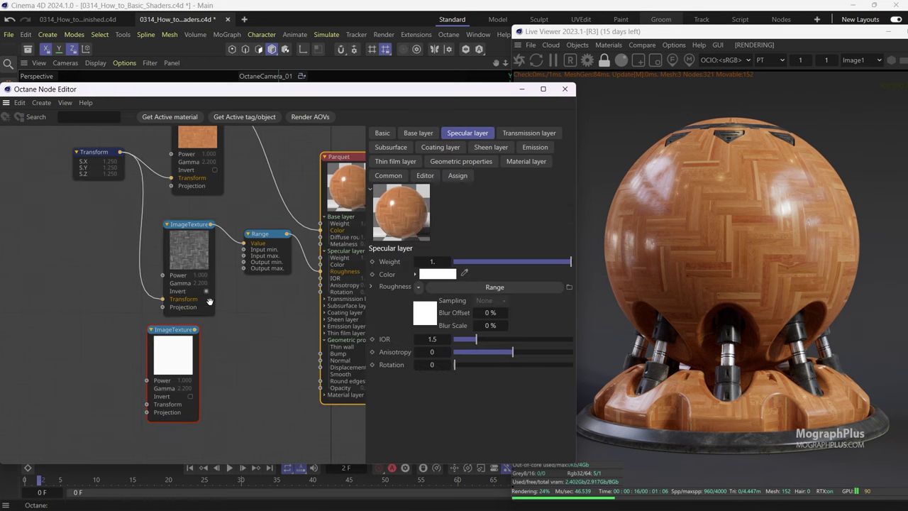
{"action": "left_click_drag", "start_coordinate": [120, 153], "coordinate": [147, 404]}
{"action": "left_click_drag", "start_coordinate": [171, 362], "coordinate": [184, 362]}
{"action": "middle_click_drag", "start_coordinate": [242, 348], "coordinate": [200, 325]}
{"action": "scroll", "coordinate": [196, 365], "scroll_direction": "up", "scroll_amount": 1}
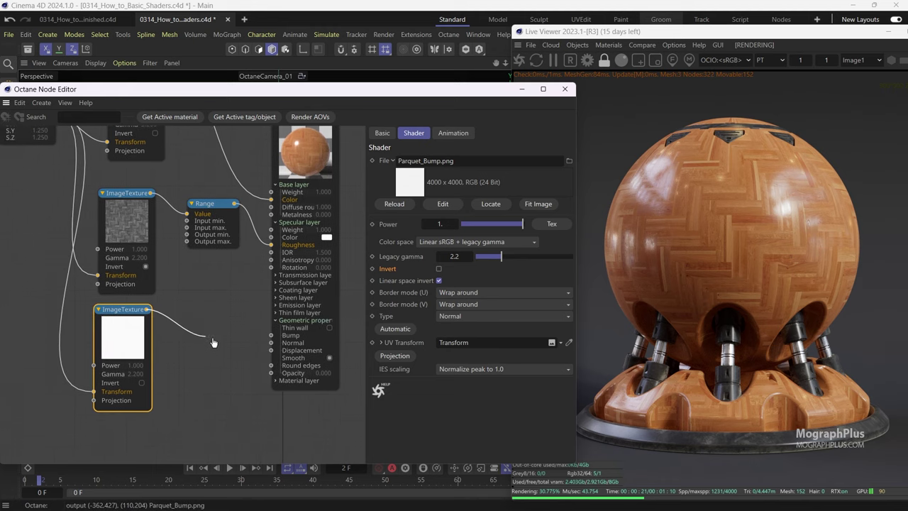
{"action": "left_click_drag", "start_coordinate": [271, 339], "coordinate": [271, 336]}
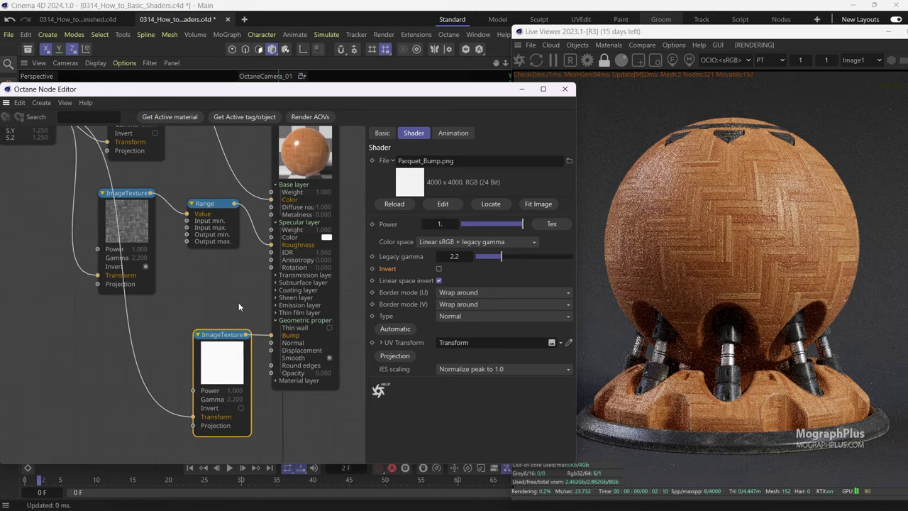
- Move the bump ImageTexture node away from the Parquet material node
{"action": "middle_click_drag", "start_coordinate": [239, 302], "coordinate": [248, 283]}
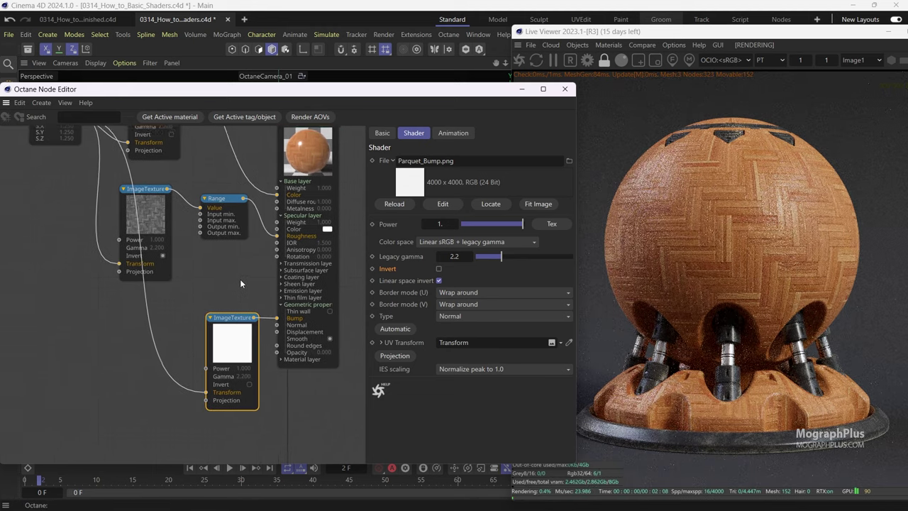
{"action": "scroll", "coordinate": [240, 281], "scroll_direction": "down", "scroll_amount": 1}
{"action": "left_click_drag", "start_coordinate": [233, 340], "coordinate": [181, 360]}
- Solo the bump texture node, examine its pattern up close on the ShaderBall, and turn solo mode off
{"action": "right_click", "coordinate": [180, 351]}
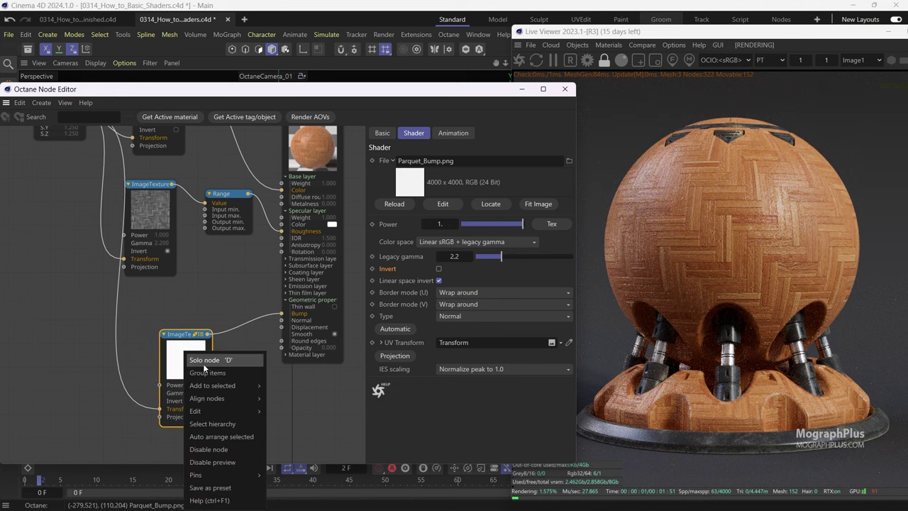
{"action": "left_click", "coordinate": [203, 363]}
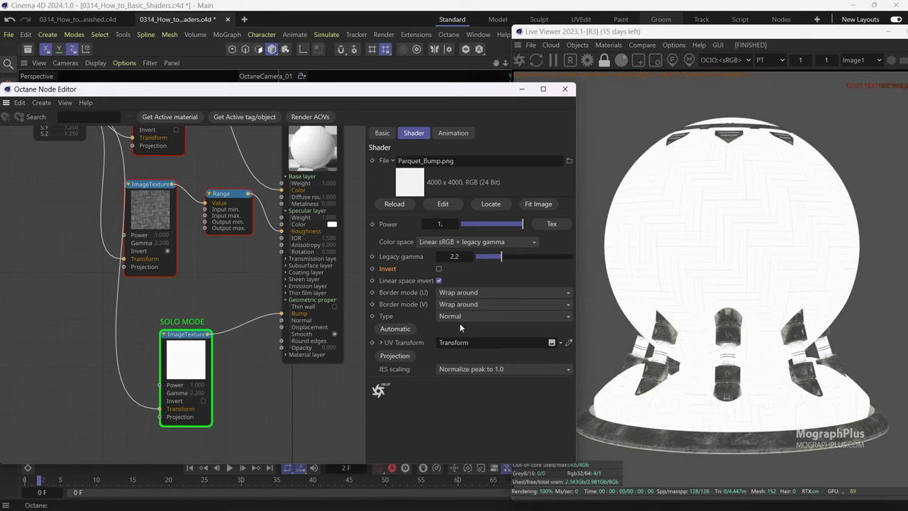
{"action": "left_click", "coordinate": [674, 225]}
{"action": "scroll", "coordinate": [678, 213], "scroll_direction": "up", "scroll_amount": 3}
{"action": "scroll", "coordinate": [682, 194], "scroll_direction": "up", "scroll_amount": 2}
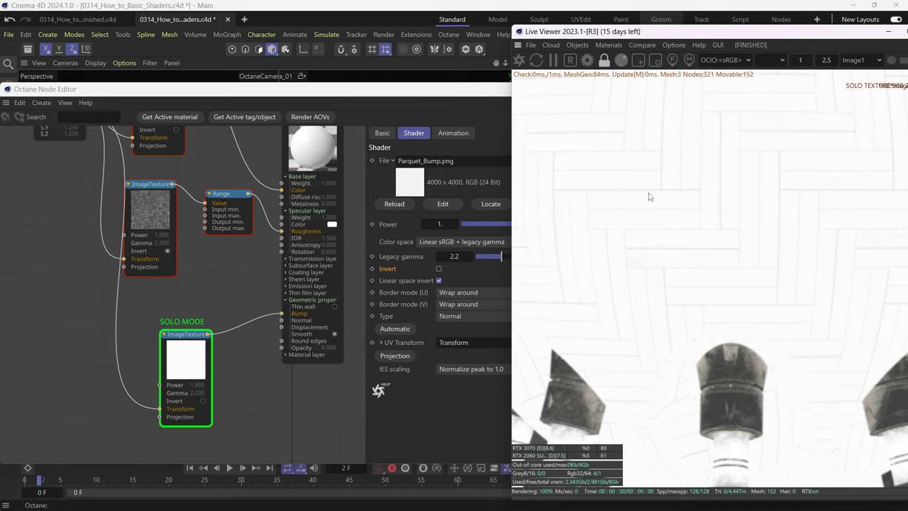
{"action": "scroll", "coordinate": [651, 289], "scroll_direction": "down", "scroll_amount": 3}
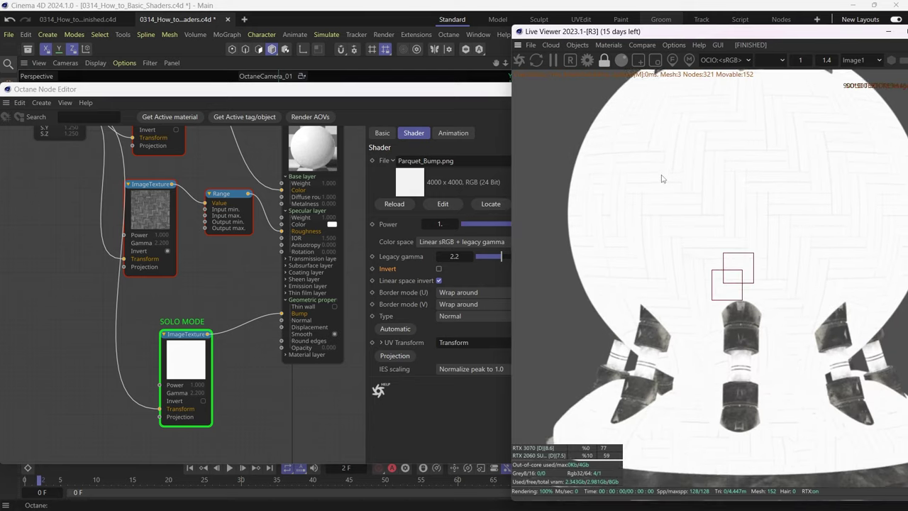
{"action": "scroll", "coordinate": [663, 186], "scroll_direction": "down", "scroll_amount": 2}
{"action": "scroll", "coordinate": [668, 231], "scroll_direction": "down", "scroll_amount": 1}
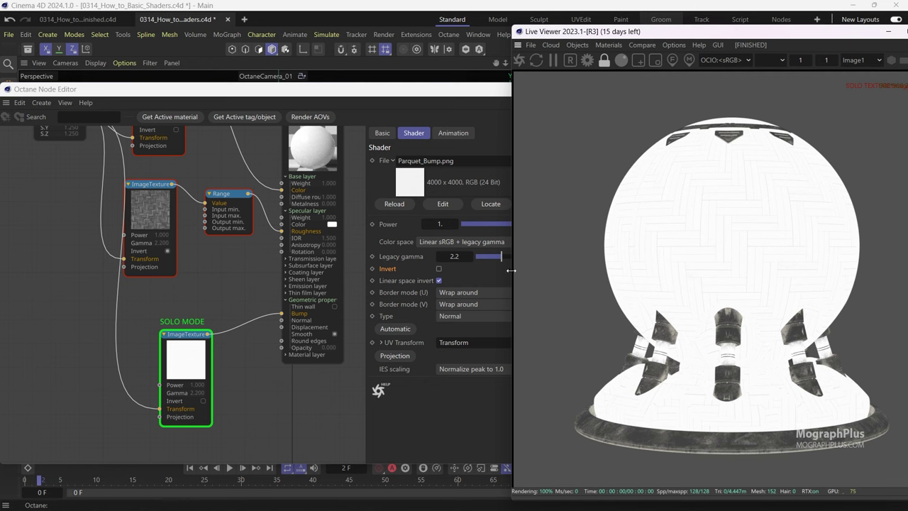
{"action": "right_click", "coordinate": [188, 352]}
{"action": "left_click", "coordinate": [228, 361]}
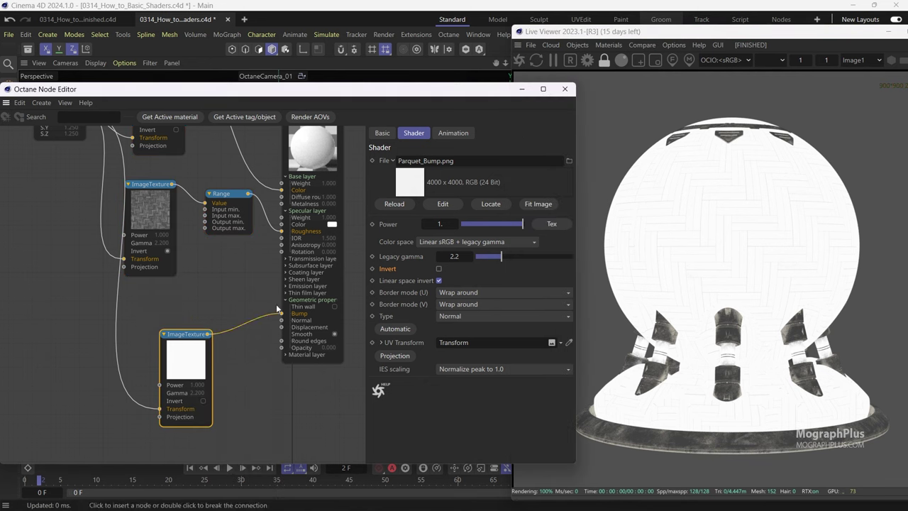
- Set the Parquet material's Bump height to 0.01 in its geometric properties
{"action": "left_click", "coordinate": [313, 158]}
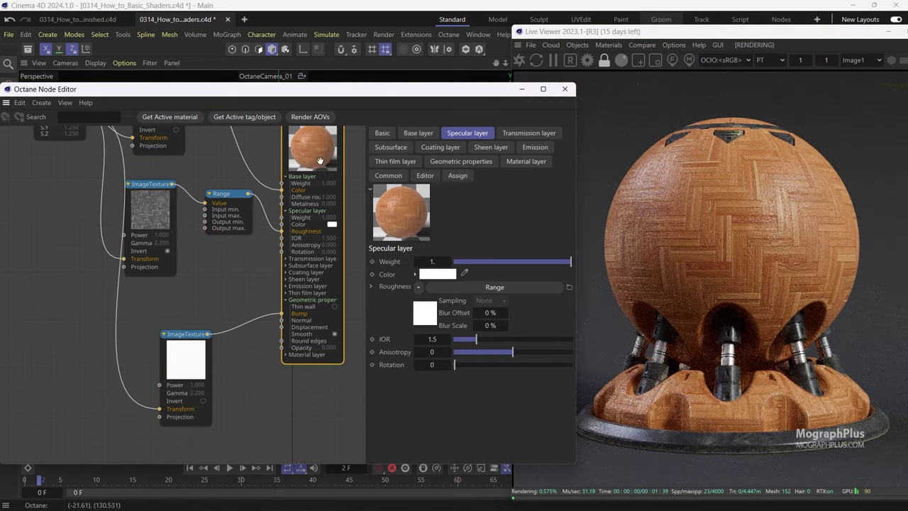
{"action": "left_click", "coordinate": [470, 161]}
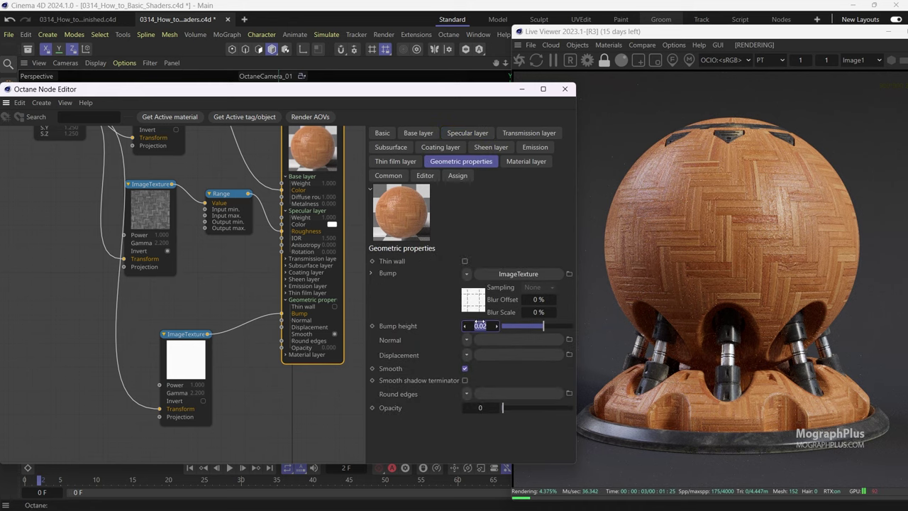
{"action": "key", "text": "Return"}
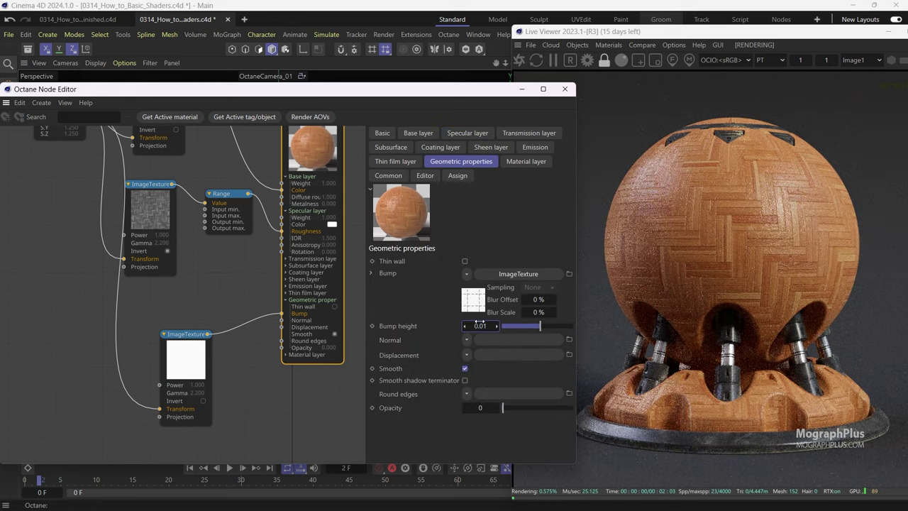
- Rearrange the Transform and bump ImageTexture nodes to leave room between the bump texture and the material
{"action": "left_click_drag", "start_coordinate": [183, 357], "coordinate": [175, 351]}
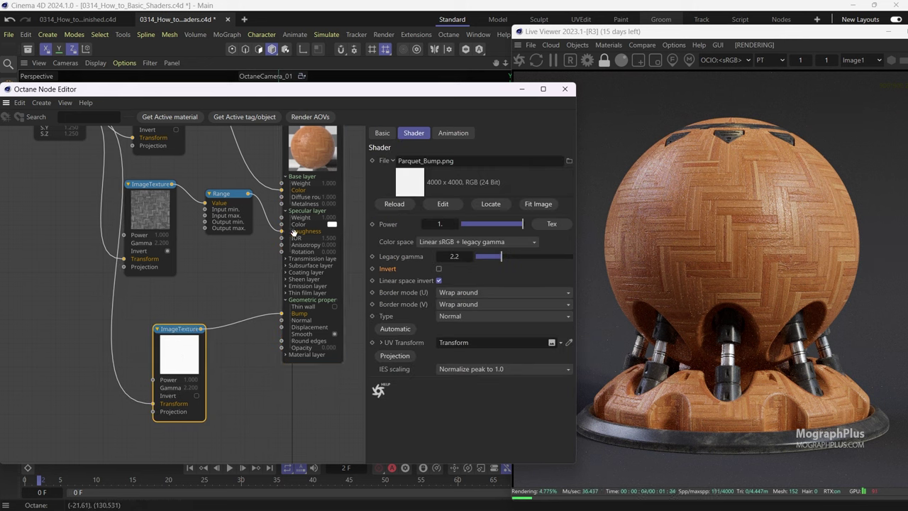
{"action": "mouse_move", "coordinate": [183, 320]}
{"action": "middle_mouse_down"}
{"action": "mouse_move", "coordinate": [198, 310]}
{"action": "mouse_move", "coordinate": [190, 316]}
{"action": "middle_mouse_up"}
{"action": "middle_click_drag", "start_coordinate": [134, 268], "coordinate": [137, 272]}
{"action": "scroll", "coordinate": [137, 271], "scroll_direction": "down", "scroll_amount": 3}
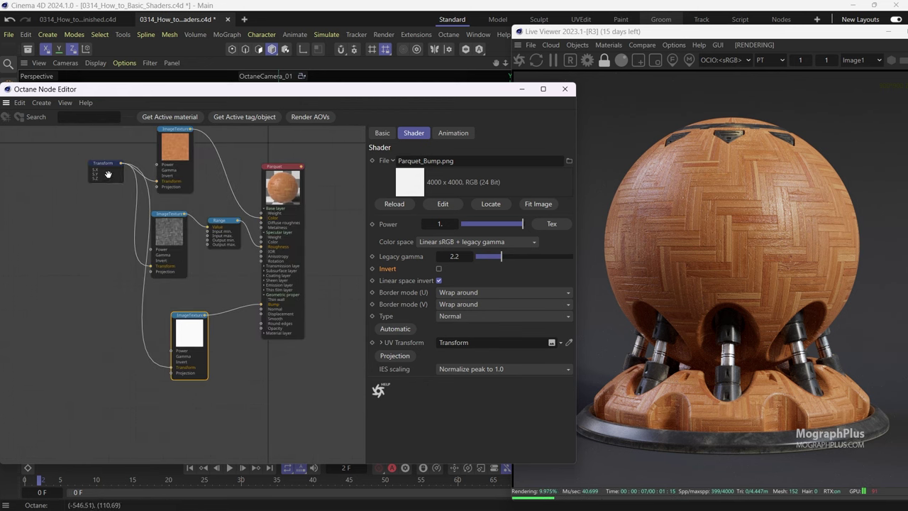
{"action": "left_click_drag", "start_coordinate": [109, 171], "coordinate": [45, 246]}
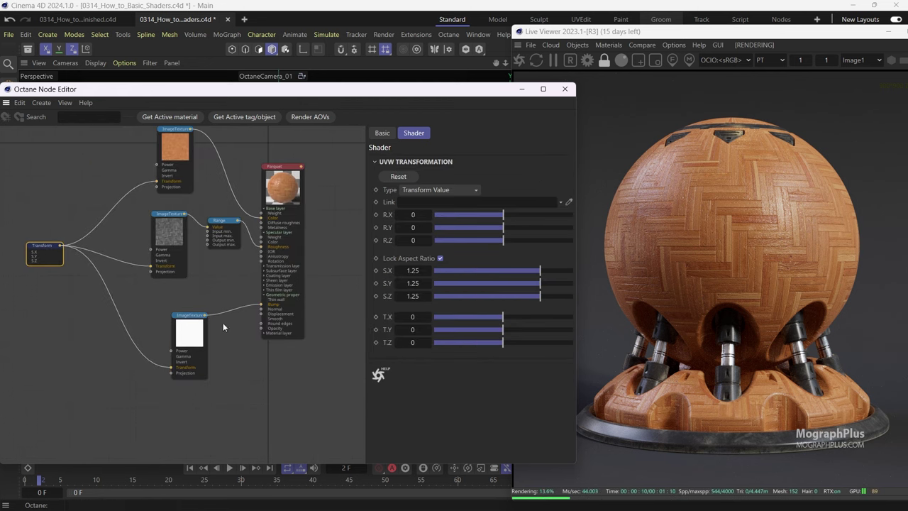
{"action": "left_click_drag", "start_coordinate": [190, 326], "coordinate": [156, 319]}
- Insert a Range node between the bump texture and the material's Bump input, and hide its inline value controls
{"action": "scroll", "coordinate": [174, 312], "scroll_direction": "up", "scroll_amount": 2}
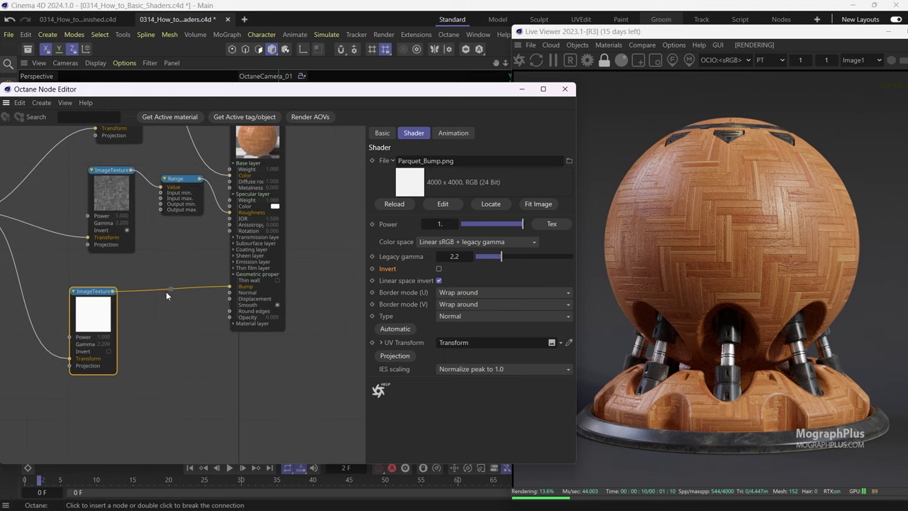
{"action": "left_click", "coordinate": [170, 289]}
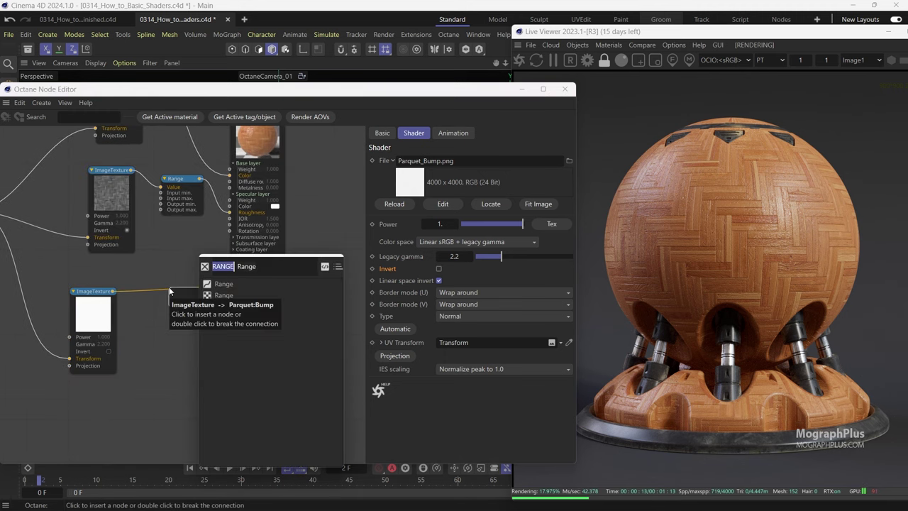
{"action": "left_click", "coordinate": [225, 296]}
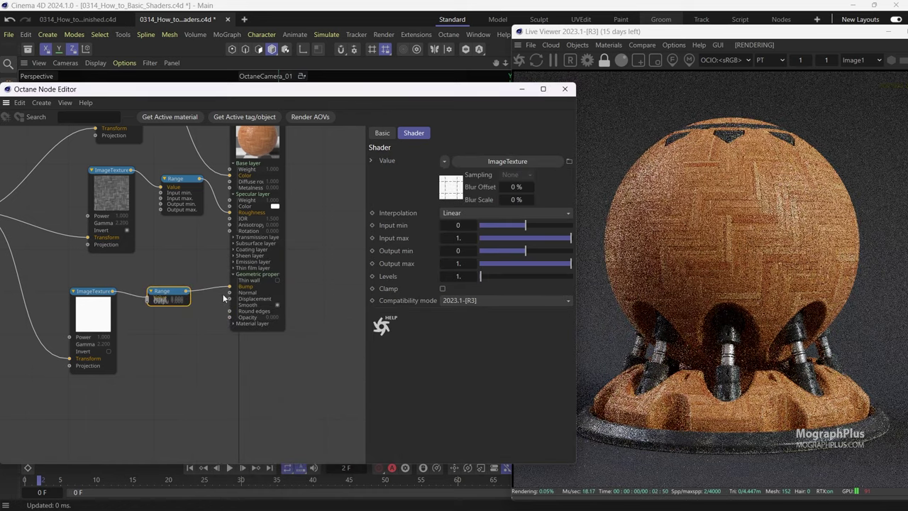
{"action": "left_click", "coordinate": [177, 291]}
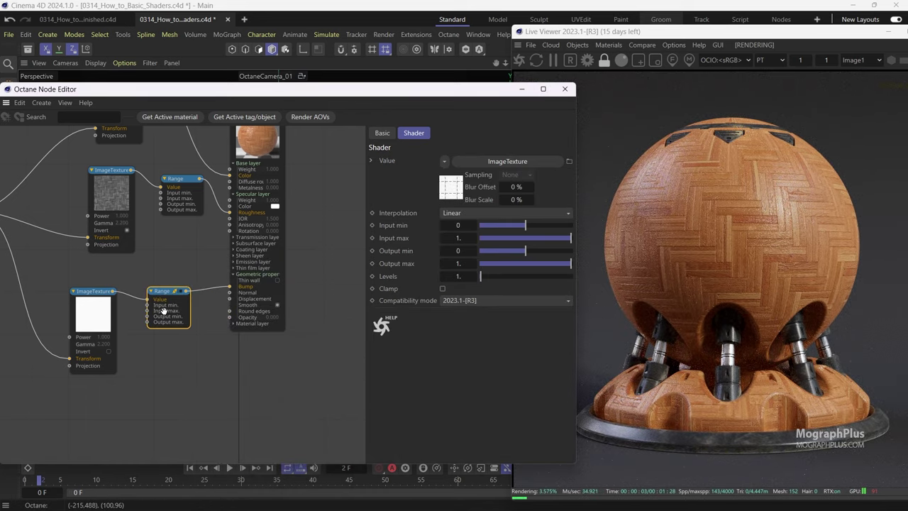
{"action": "scroll", "coordinate": [165, 309], "scroll_direction": "up", "scroll_amount": 3}
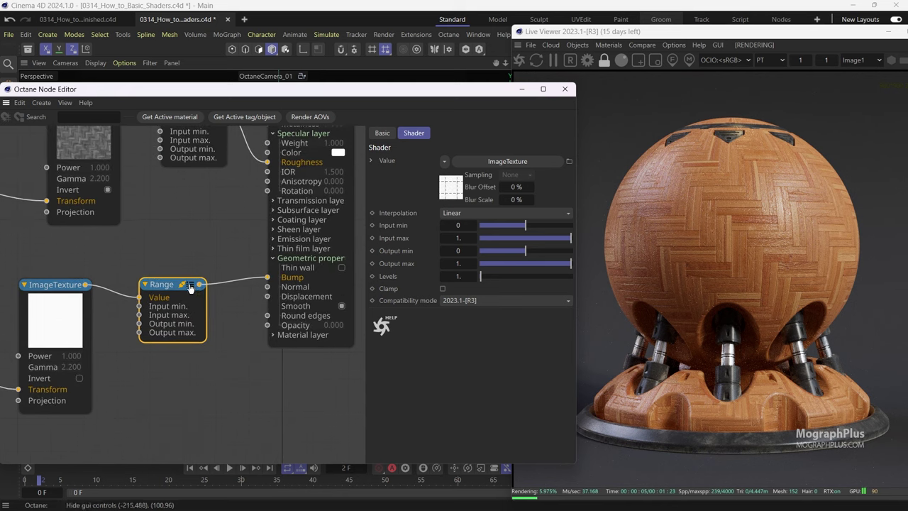
{"action": "left_click", "coordinate": [190, 285]}
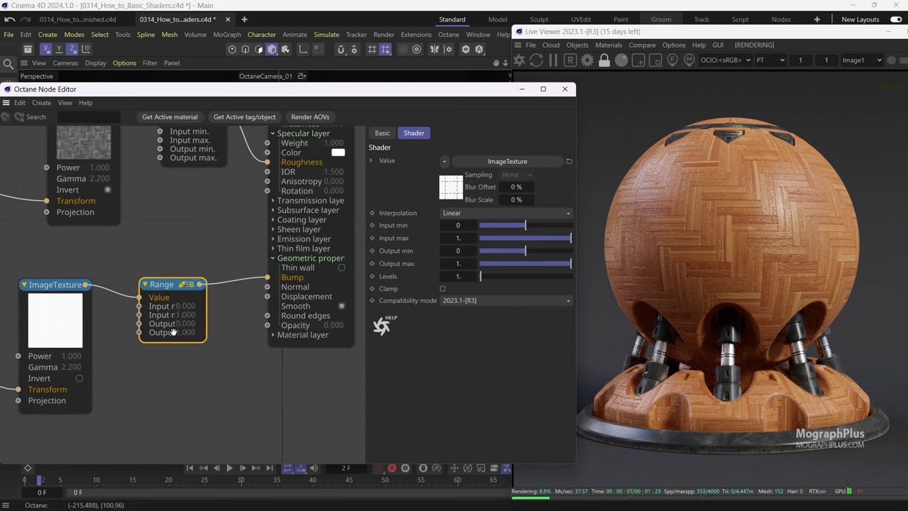
{"action": "left_click", "coordinate": [190, 286]}
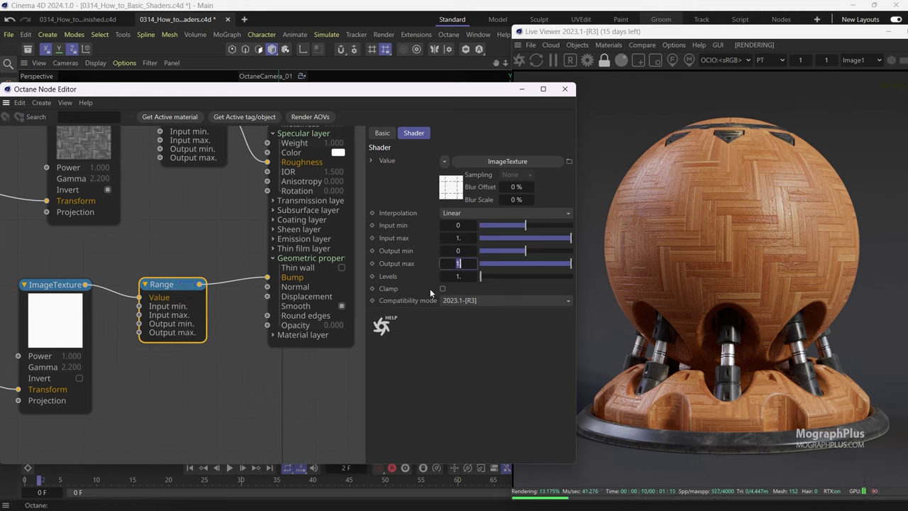
- Set the bump Range node's Output max to 0.75 and inspect the ShaderBall's surface up close in the render
{"action": "type", "text": ".75"}
{"action": "key", "text": "Return"}
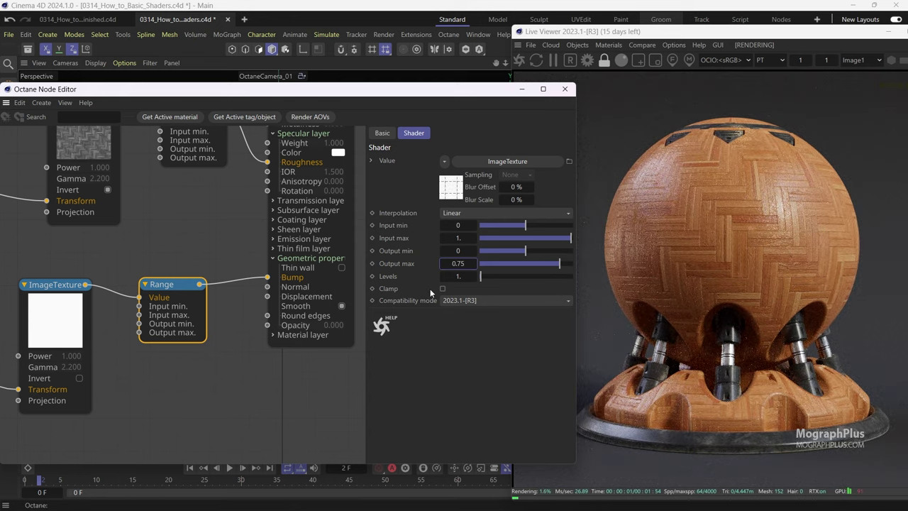
{"action": "left_click", "coordinate": [657, 205]}
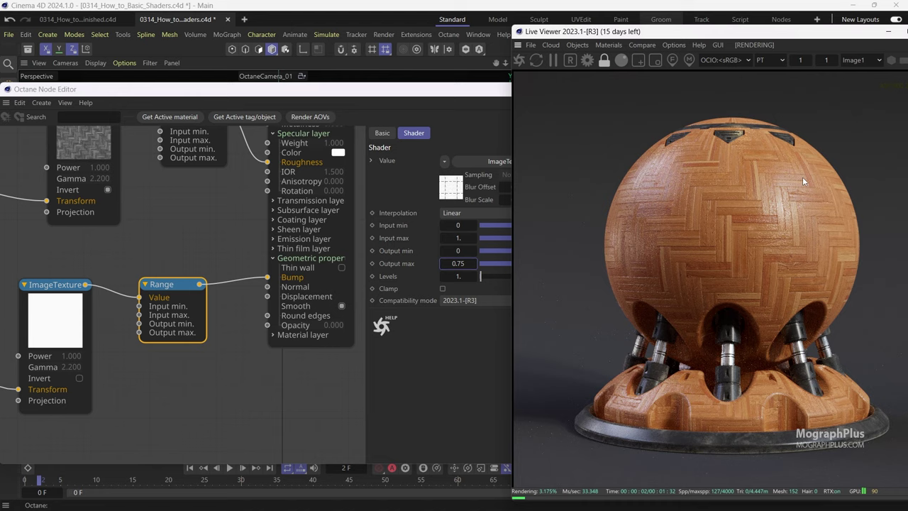
{"action": "scroll", "coordinate": [696, 166], "scroll_direction": "up", "scroll_amount": 6}
{"action": "scroll", "coordinate": [667, 220], "scroll_direction": "down", "scroll_amount": 6}
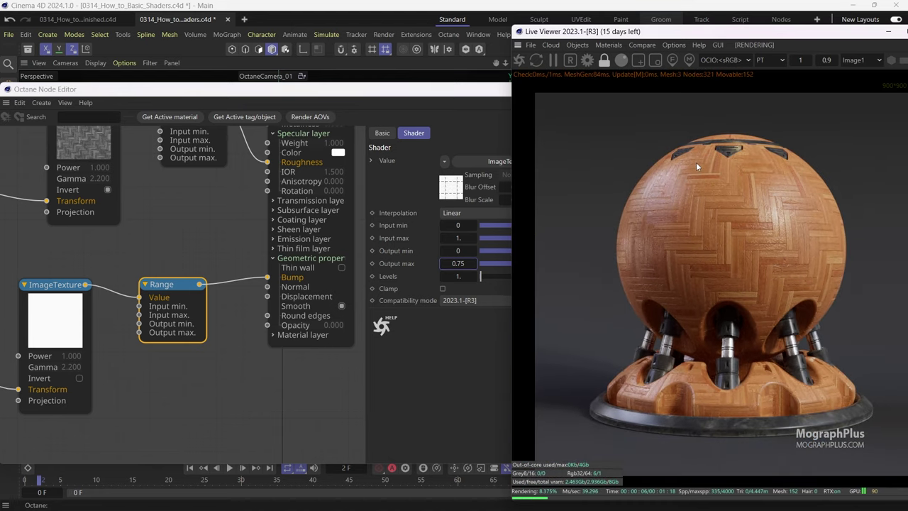
- Move the Parquet material node farther away from the texture and Range nodes
{"action": "left_click", "coordinate": [129, 333]}
{"action": "scroll", "coordinate": [186, 327], "scroll_direction": "down", "scroll_amount": 5}
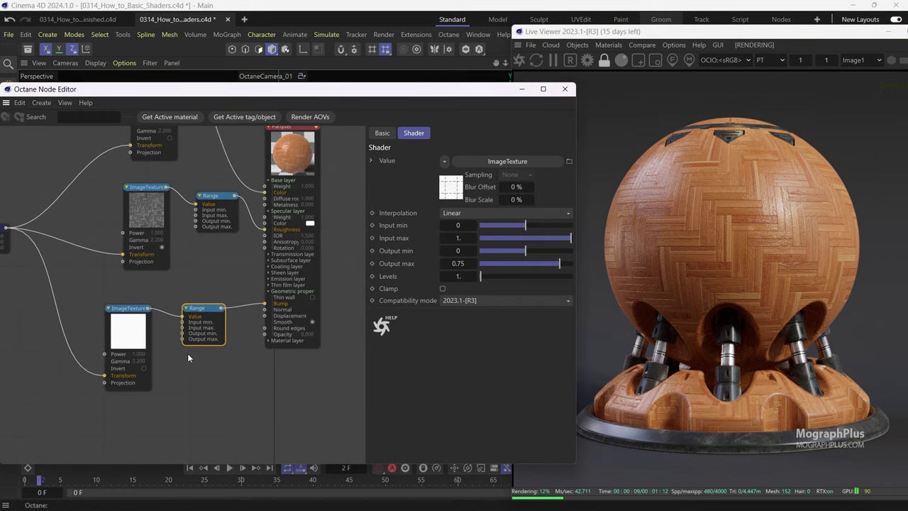
{"action": "scroll", "coordinate": [188, 354], "scroll_direction": "down", "scroll_amount": 1}
{"action": "left_click_drag", "start_coordinate": [271, 205], "coordinate": [320, 220]}
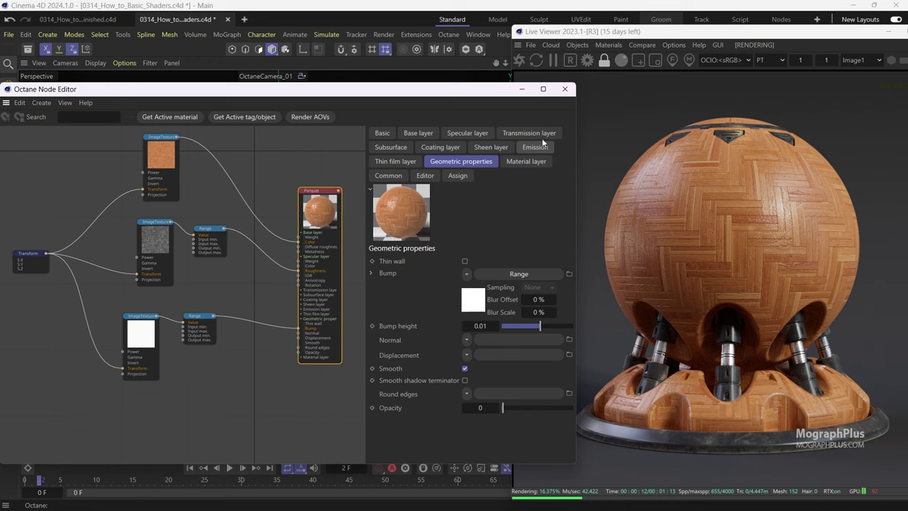
- Move the Live Viewer and Node Editor windows off the material list, and open the Plastic_Red material's node graph to examine its bump setup
{"action": "left_click_drag", "start_coordinate": [581, 34], "coordinate": [129, 47]}
{"action": "left_click_drag", "start_coordinate": [509, 90], "coordinate": [412, 84]}
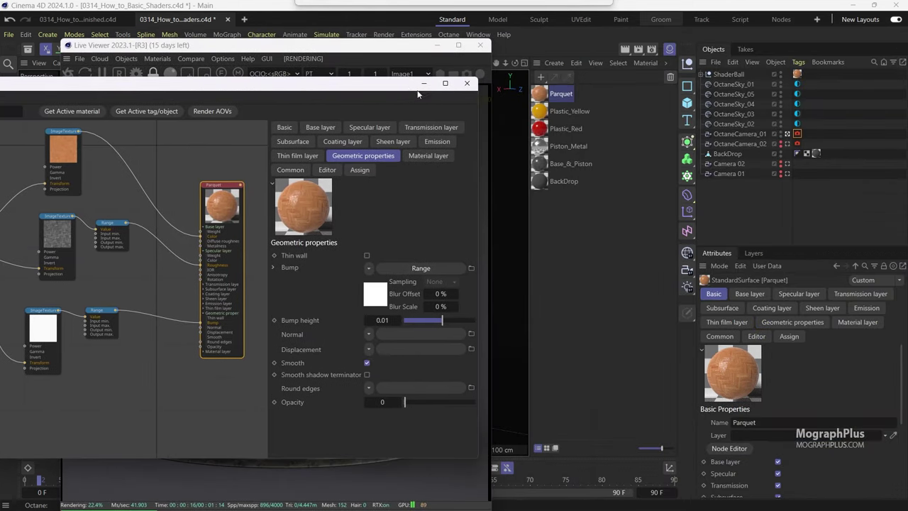
{"action": "left_click", "coordinate": [560, 128]}
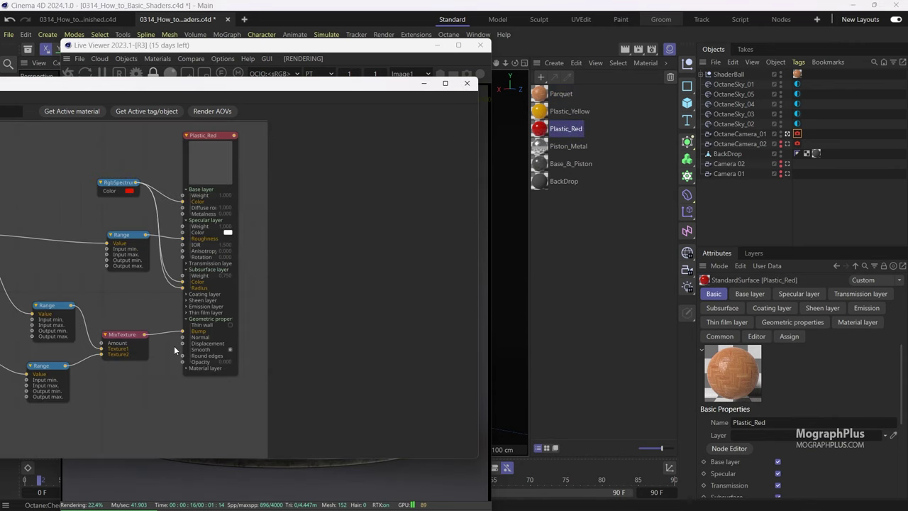
{"action": "scroll", "coordinate": [106, 368], "scroll_direction": "up", "scroll_amount": 3}
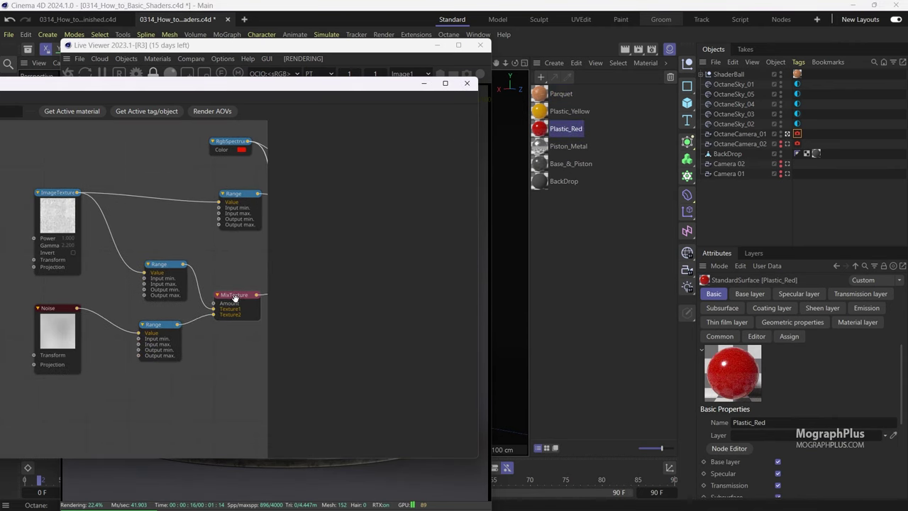
- Copy Plastic_Red's Noise, its Range node and the MixTexture node, and paste them into the Parquet material's node graph
{"action": "left_click_drag", "start_coordinate": [235, 293], "coordinate": [225, 316]}
{"action": "left_click_drag", "start_coordinate": [240, 381], "coordinate": [40, 306]}
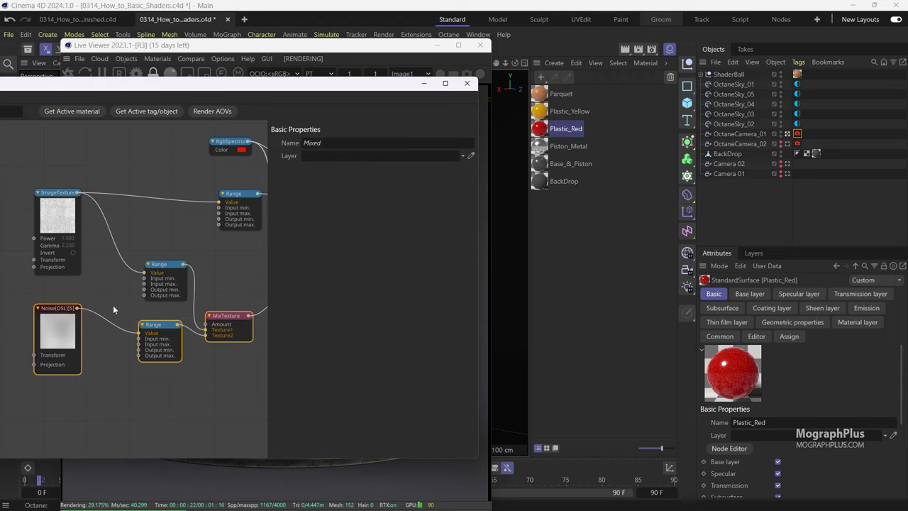
{"action": "left_click", "coordinate": [557, 96]}
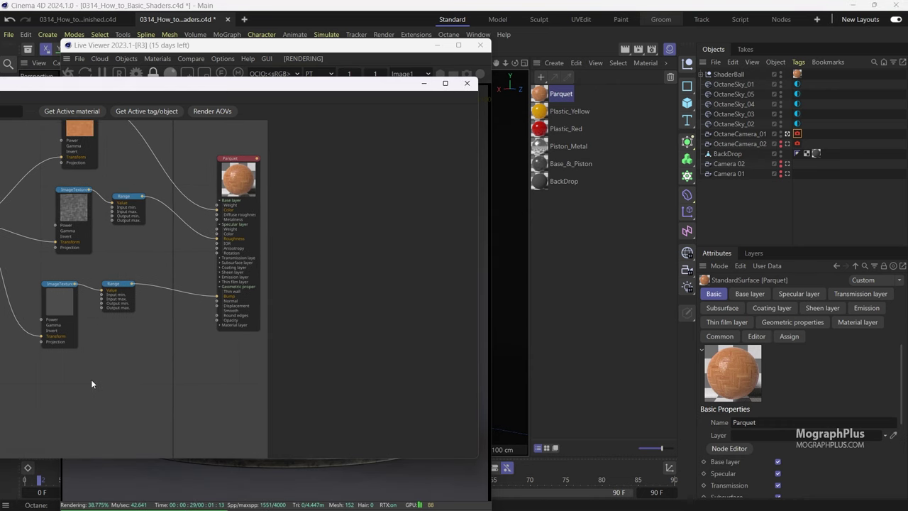
{"action": "key", "text": "ctrl+v"}
{"action": "middle_click_drag", "start_coordinate": [194, 369], "coordinate": [163, 367]}
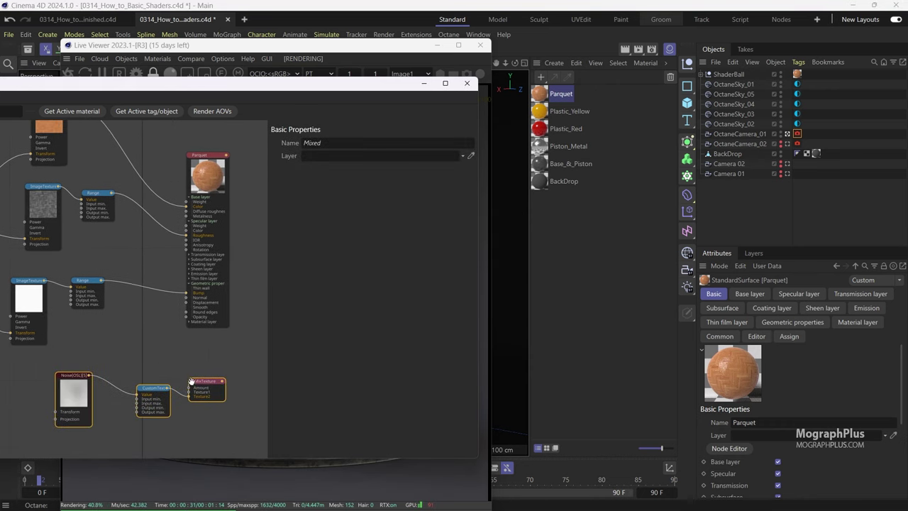
- Place the MixTexture near the Parquet material, connect it to Bump, and feed the bump texture's Range node into Texture1
{"action": "left_click_drag", "start_coordinate": [199, 385], "coordinate": [149, 327]}
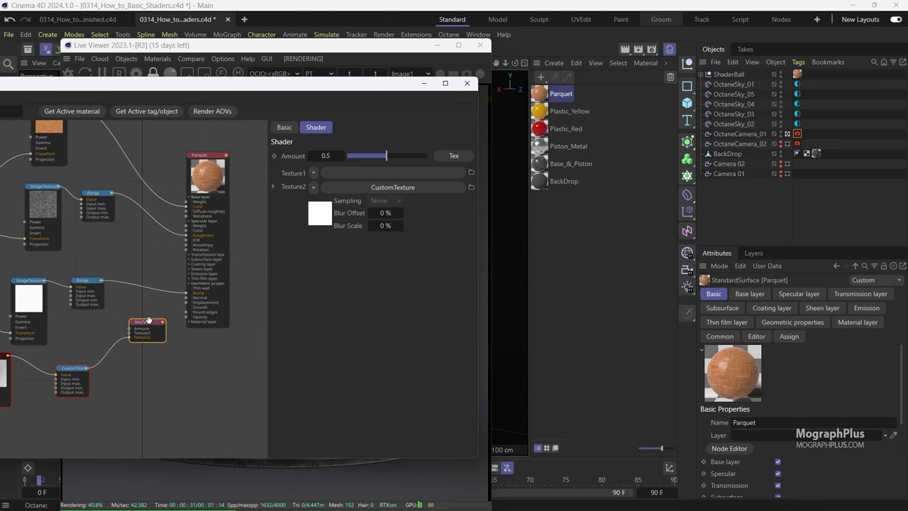
{"action": "scroll", "coordinate": [154, 320], "scroll_direction": "up", "scroll_amount": 4}
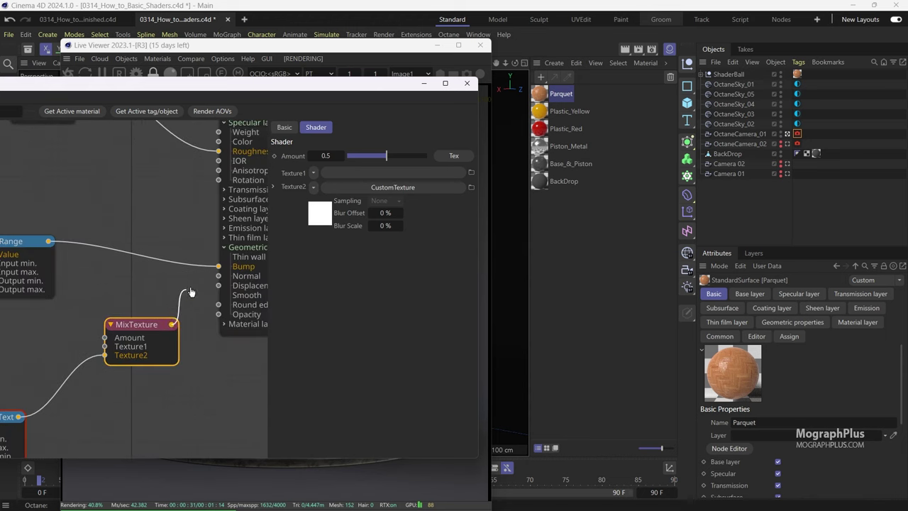
{"action": "left_click_drag", "start_coordinate": [219, 272], "coordinate": [218, 268]}
{"action": "scroll", "coordinate": [150, 278], "scroll_direction": "down", "scroll_amount": 6}
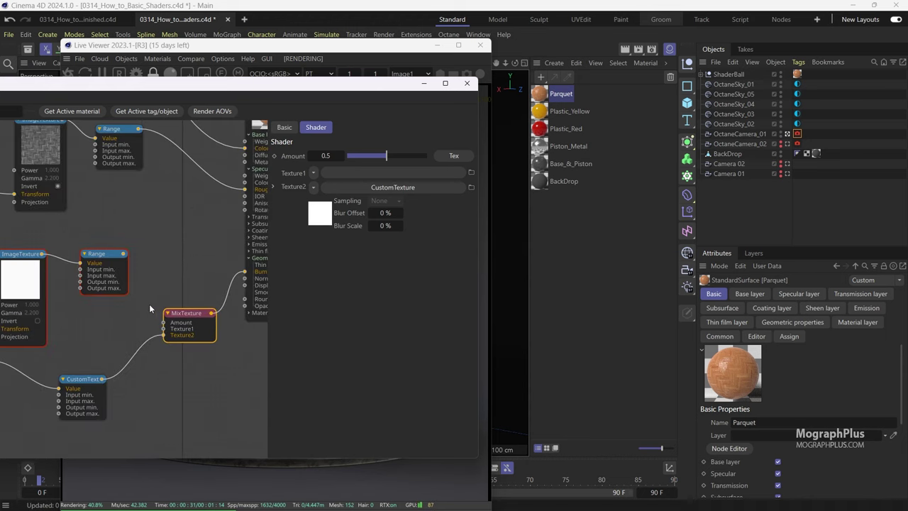
{"action": "scroll", "coordinate": [137, 293], "scroll_direction": "up", "scroll_amount": 2}
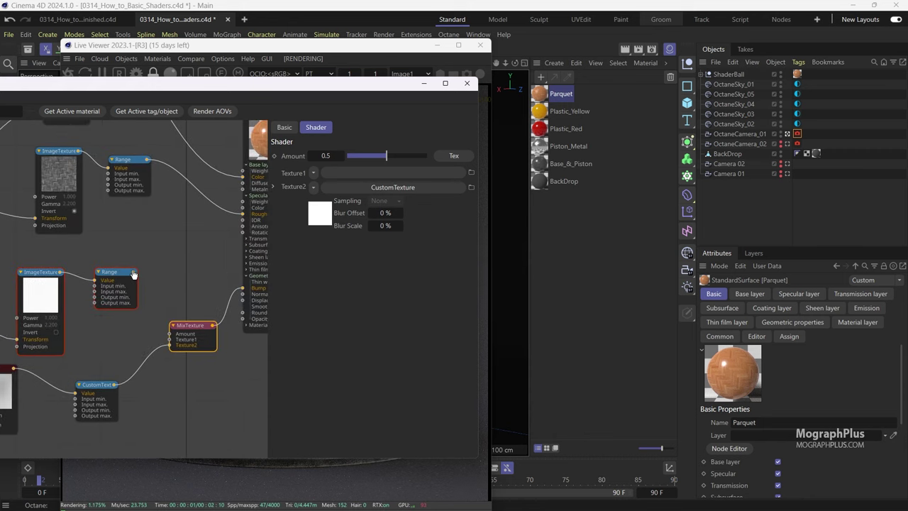
{"action": "left_click_drag", "start_coordinate": [171, 343], "coordinate": [171, 340]}
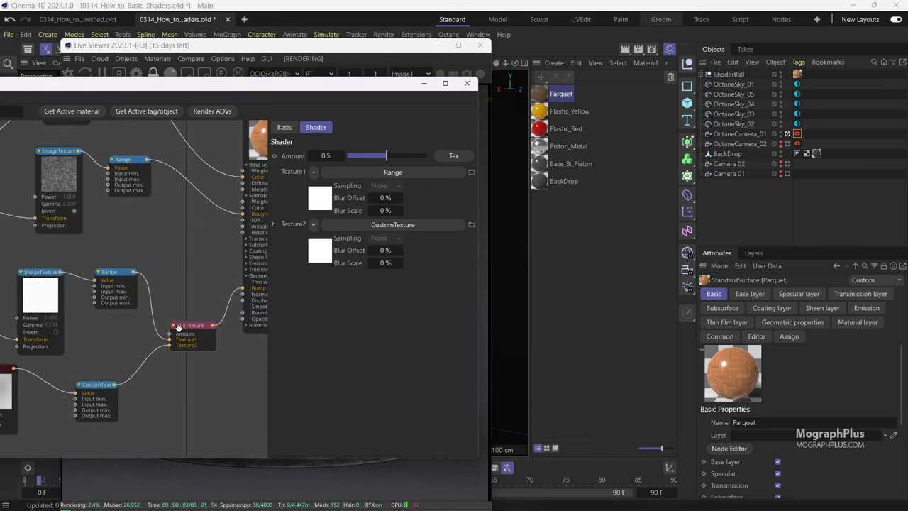
- Move the Live Viewer clear of the Node Editor, and arrange the Noise and its Range node beneath the bump texture nodes
{"action": "left_click_drag", "start_coordinate": [357, 53], "coordinate": [753, 33]}
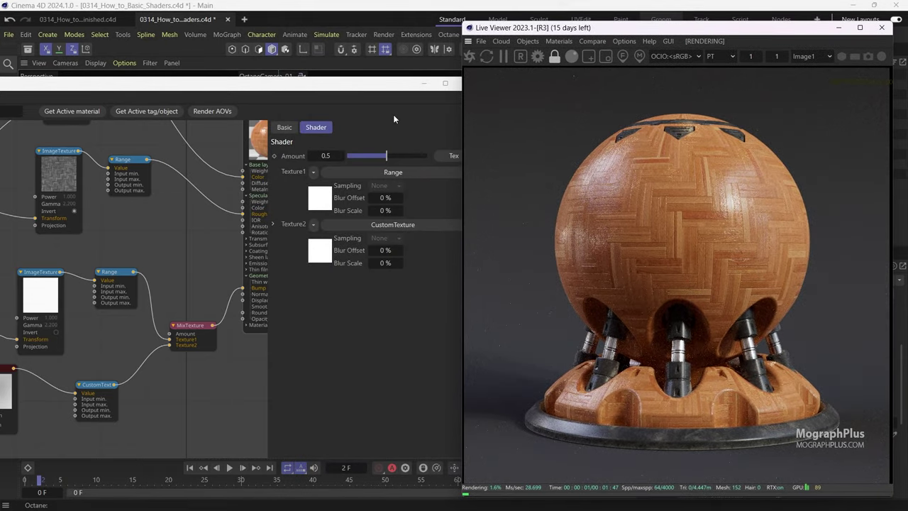
{"action": "middle_click_drag", "start_coordinate": [90, 319], "coordinate": [120, 303]}
{"action": "scroll", "coordinate": [120, 303], "scroll_direction": "down", "scroll_amount": 1}
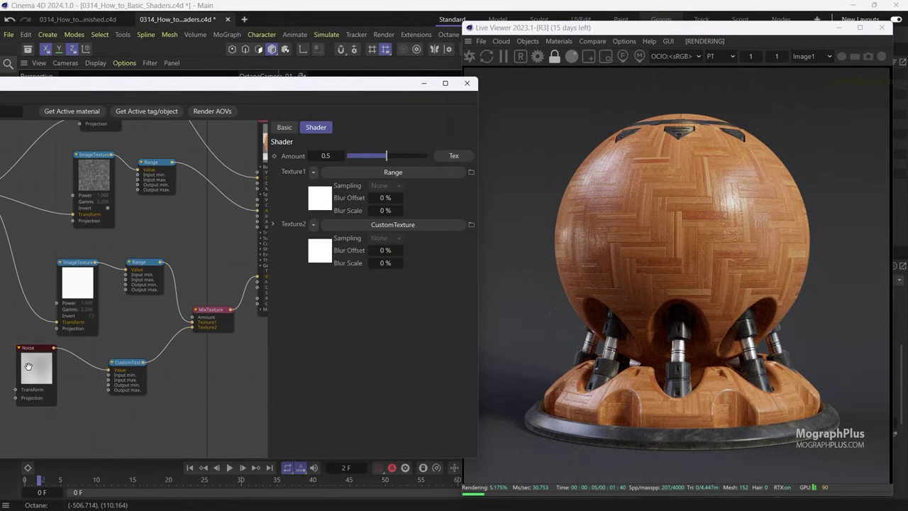
{"action": "left_click_drag", "start_coordinate": [26, 361], "coordinate": [56, 366]}
{"action": "left_click_drag", "start_coordinate": [112, 363], "coordinate": [127, 360]}
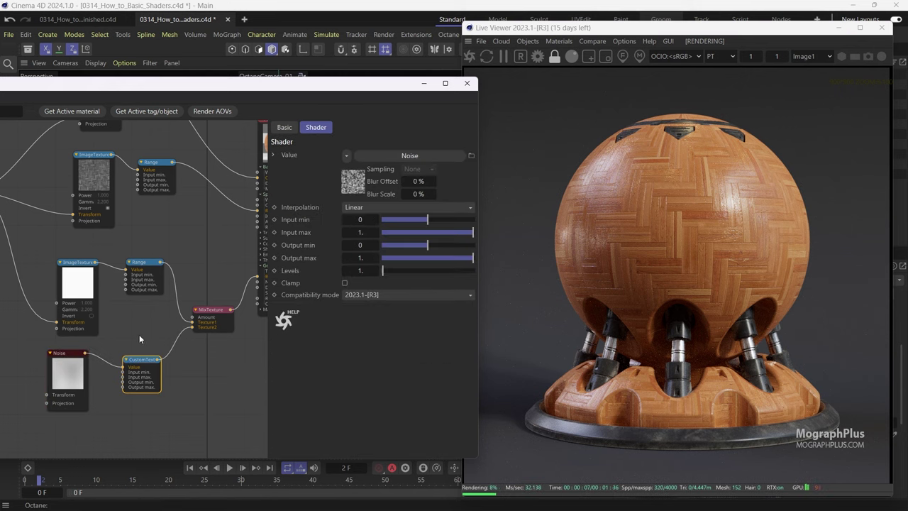
{"action": "left_click_drag", "start_coordinate": [139, 408], "coordinate": [139, 409]}
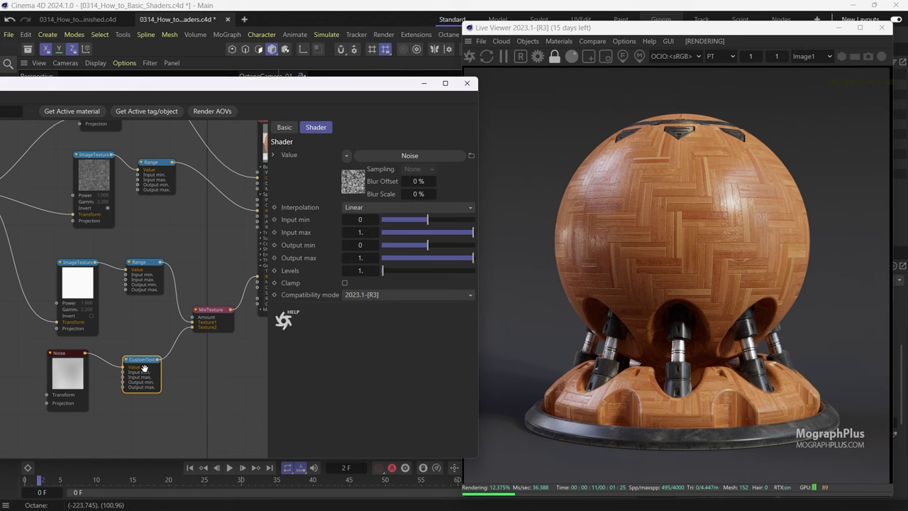
- Try Output max values of 2 and 5 on the bump texture's Range node, and return it to 0.75
{"action": "left_click", "coordinate": [139, 263]}
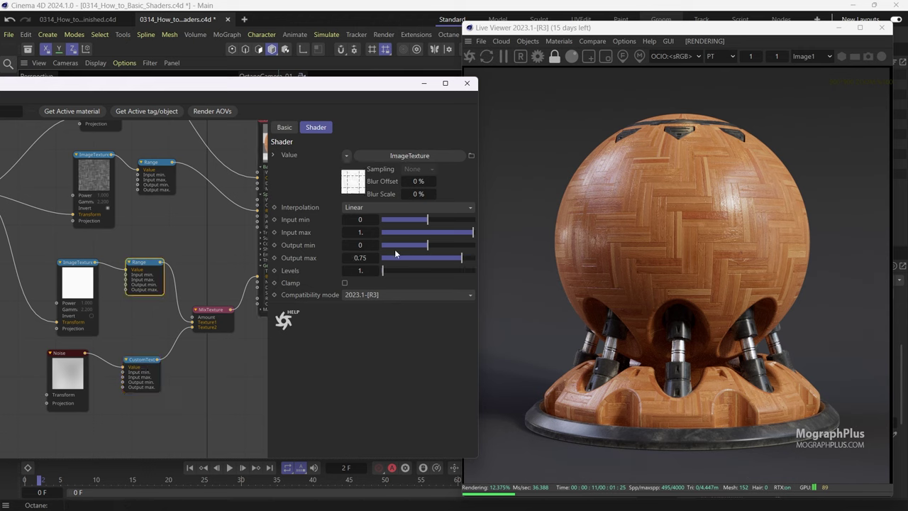
{"action": "left_click", "coordinate": [360, 258]}
{"action": "type", "text": "1"}
{"action": "key", "text": "Return"}
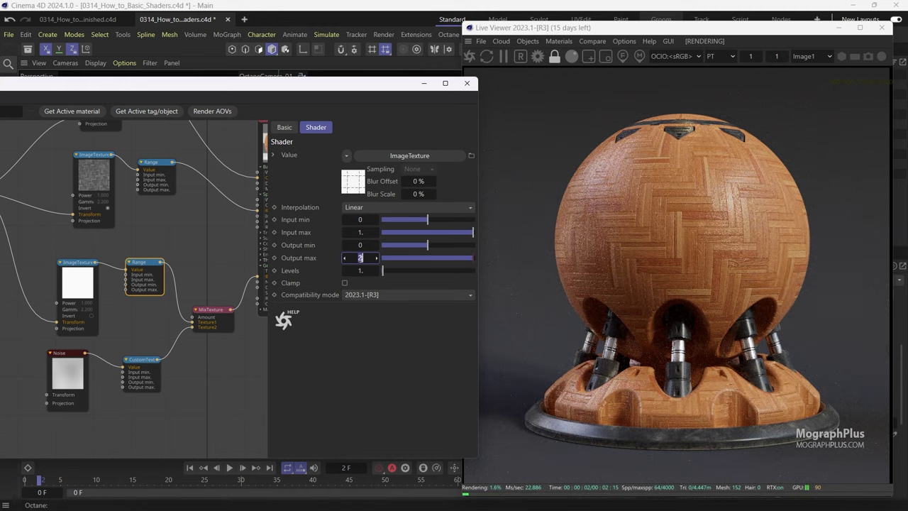
{"action": "type", "text": "5"}
{"action": "key", "text": "Return"}
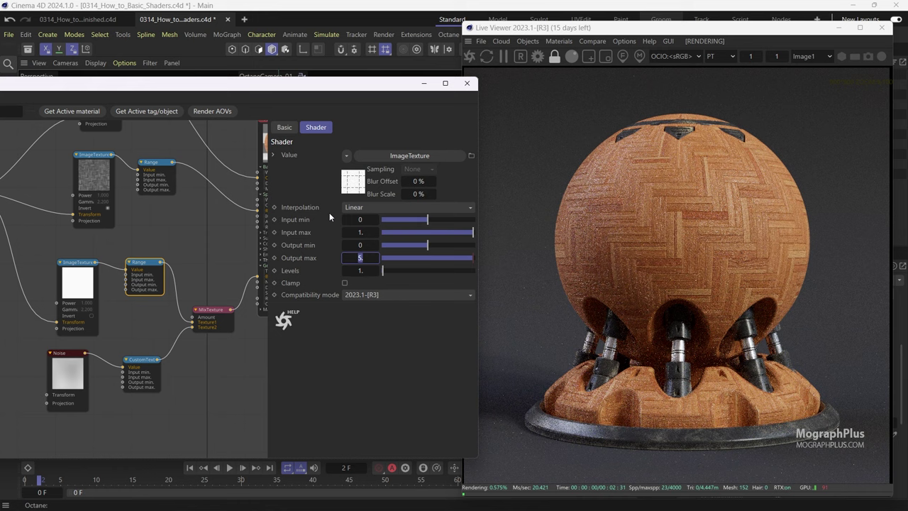
{"action": "type", "text": "0.75"}
{"action": "key", "text": "Return"}
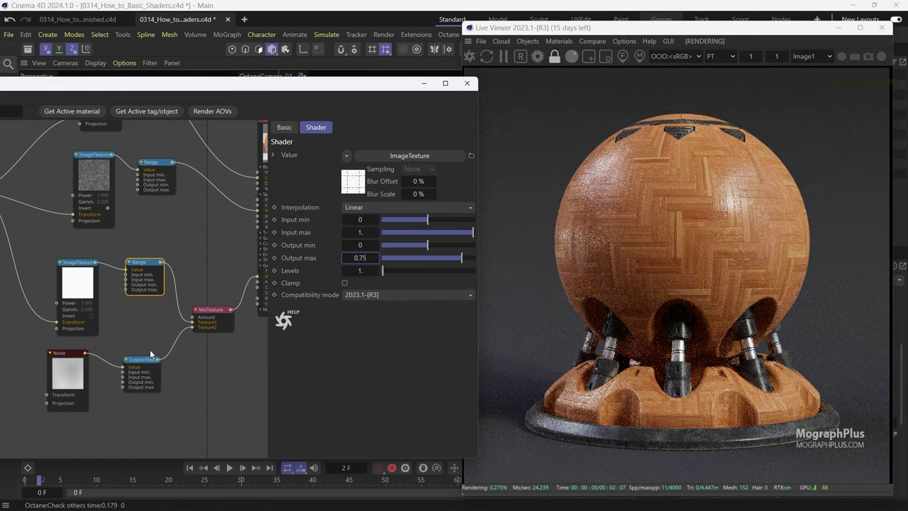
- Try an Output max of 5 on the Noise's Range node, and return it to 1
{"action": "left_click", "coordinate": [142, 362]}
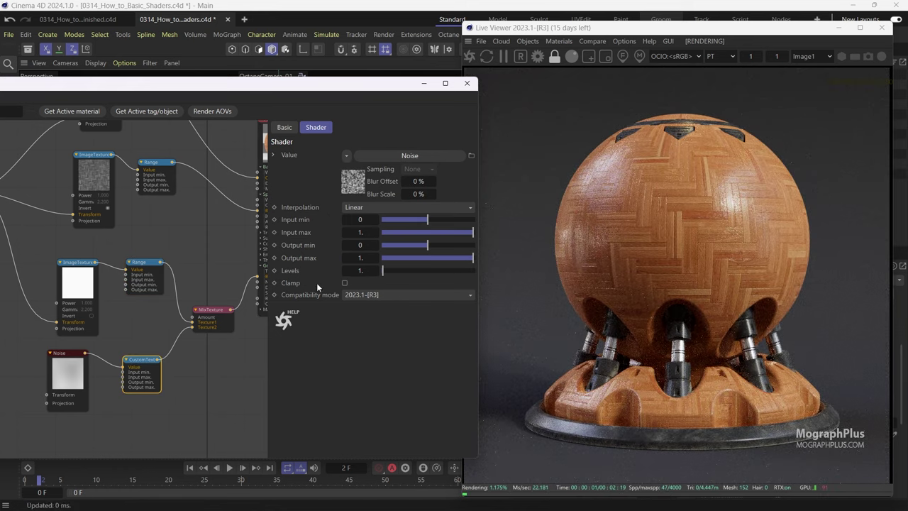
{"action": "left_click", "coordinate": [362, 258]}
{"action": "type", "text": "5"}
{"action": "key", "text": "Return"}
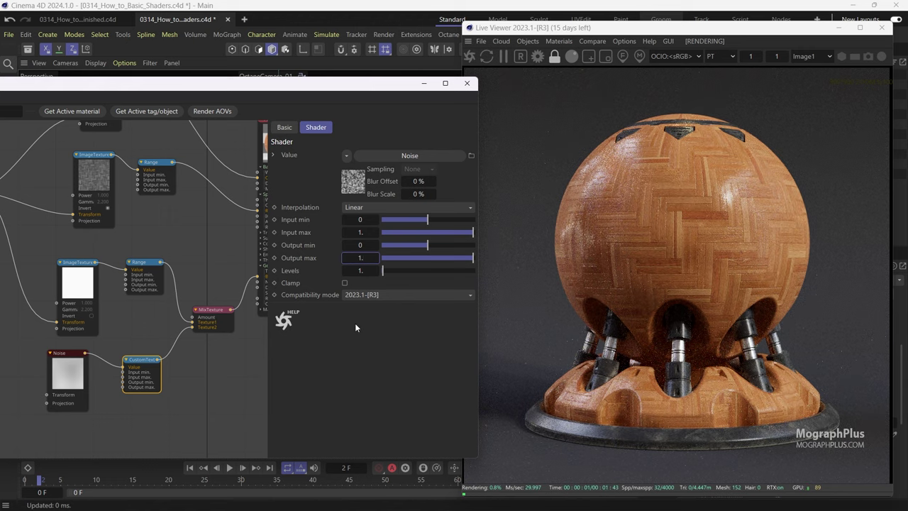
- Set the Parquet material's Coating layer Weight to 0.3
{"action": "middle_click_drag", "start_coordinate": [224, 253], "coordinate": [155, 275]}
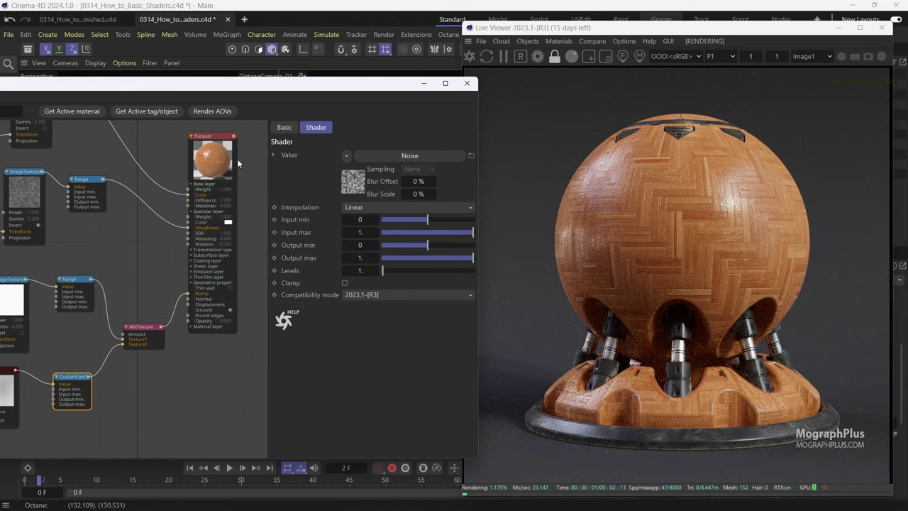
{"action": "left_click", "coordinate": [236, 158]}
{"action": "left_click", "coordinate": [343, 141]}
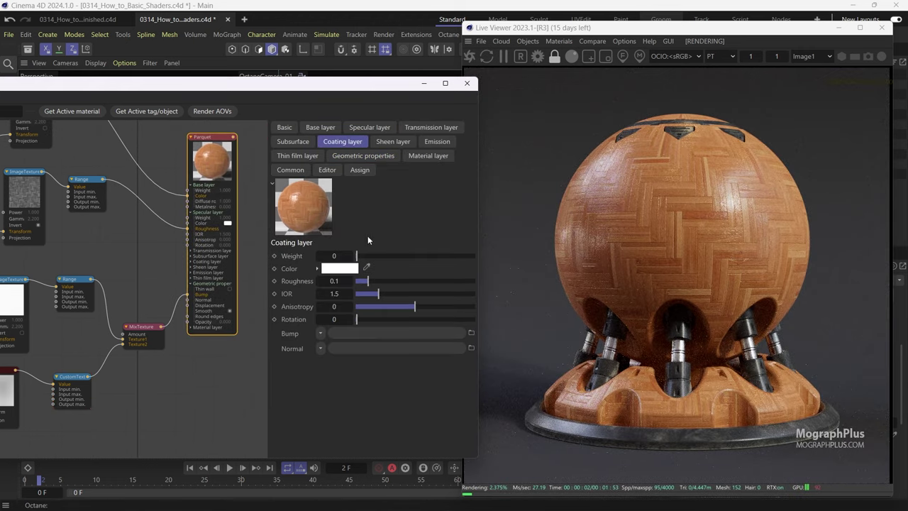
{"action": "left_click", "coordinate": [338, 255]}
{"action": "type", "text": "0.3"}
{"action": "key", "text": "Return"}
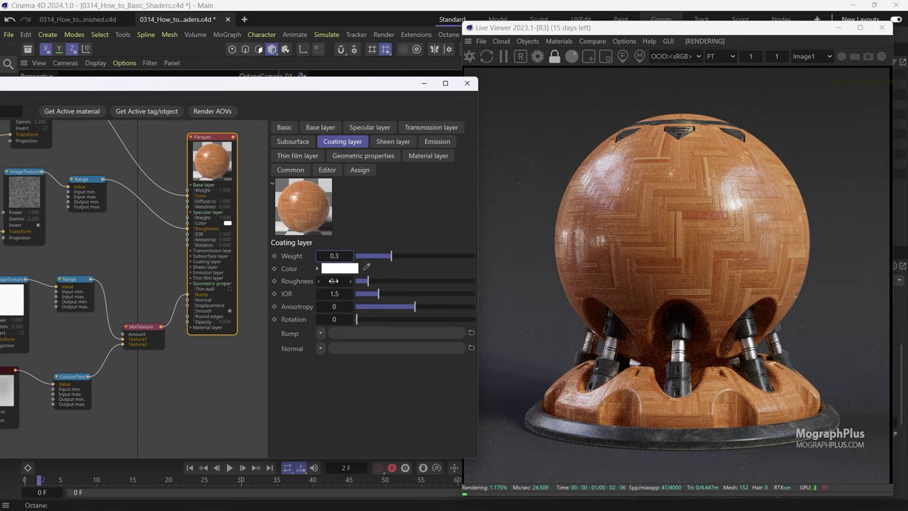
- Shift the Live Viewer and Node Editor windows to expose more of the node graph, and set the Parquet coating's IOR to 1.25
{"action": "left_click_drag", "start_coordinate": [745, 32], "coordinate": [756, 32]}
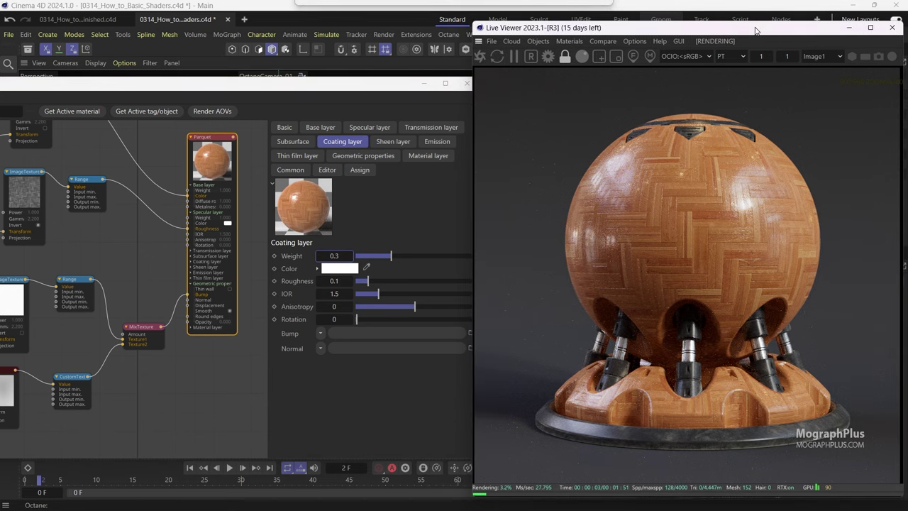
{"action": "left_click_drag", "start_coordinate": [401, 87], "coordinate": [448, 93]}
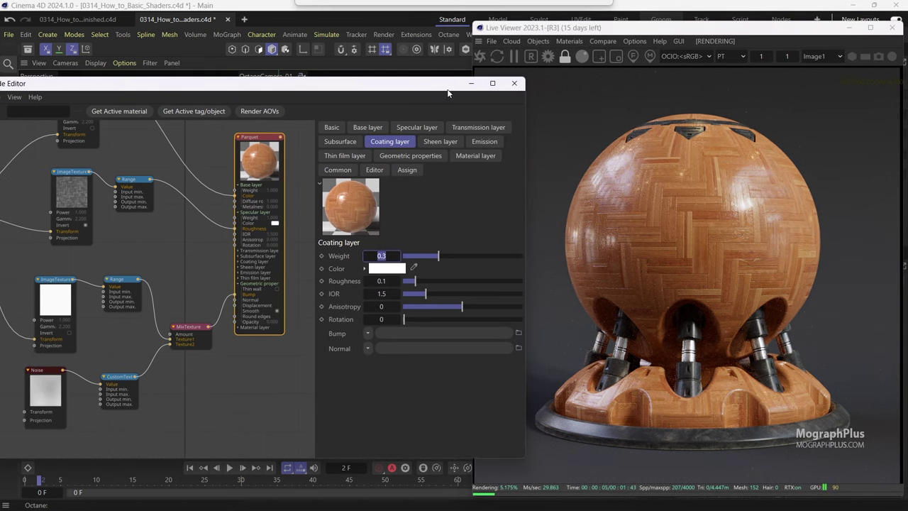
{"action": "middle_click_drag", "start_coordinate": [187, 256], "coordinate": [204, 290]}
{"action": "scroll", "coordinate": [207, 286], "scroll_direction": "down", "scroll_amount": 1}
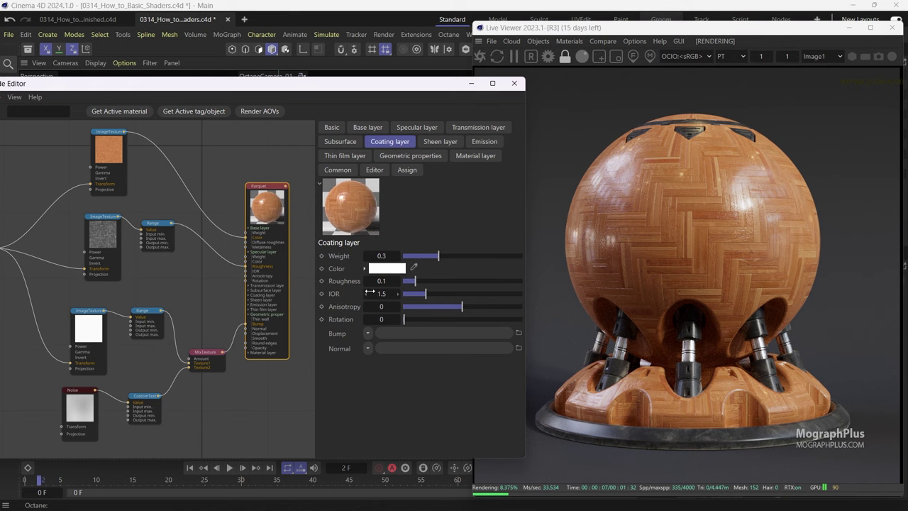
{"action": "type", "text": "1.25"}
{"action": "key", "text": "Return"}
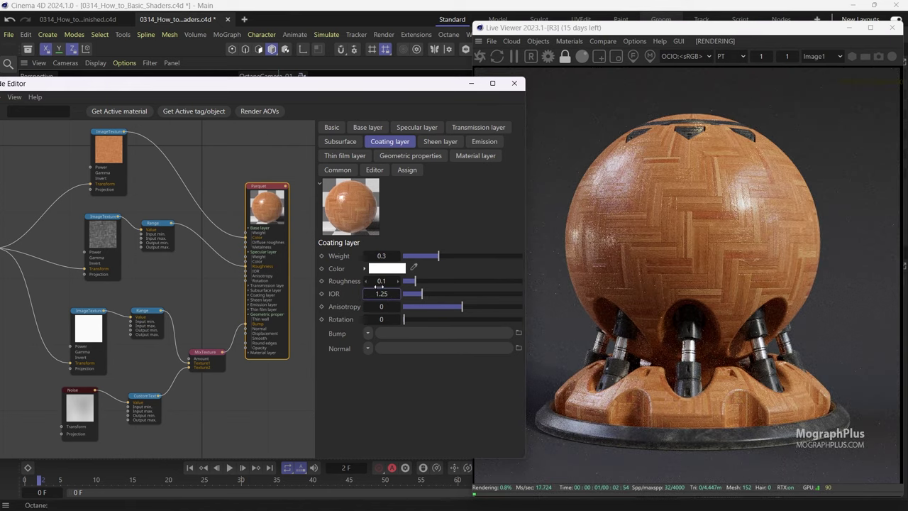
{"action": "middle_click_drag", "start_coordinate": [152, 273], "coordinate": [154, 274]}
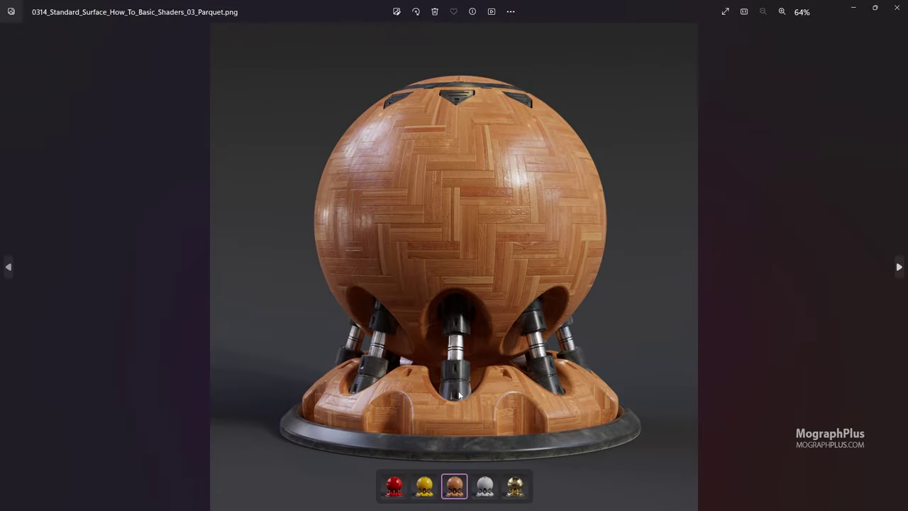
- In the image viewer, examine the finished Parquet render up close, checking the wood bump and reflections across the sphere
{"action": "scroll", "coordinate": [459, 396], "scroll_direction": "up", "scroll_amount": 2}
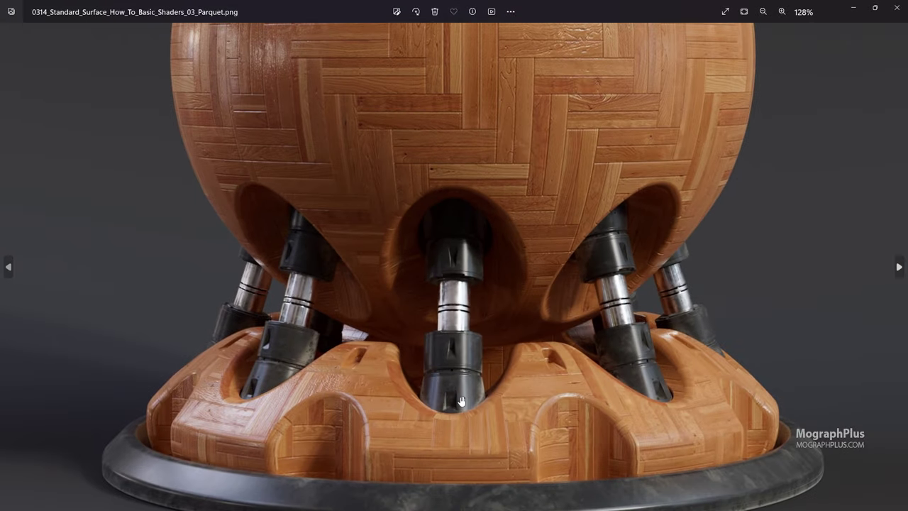
{"action": "scroll", "coordinate": [319, 421], "scroll_direction": "up", "scroll_amount": 3}
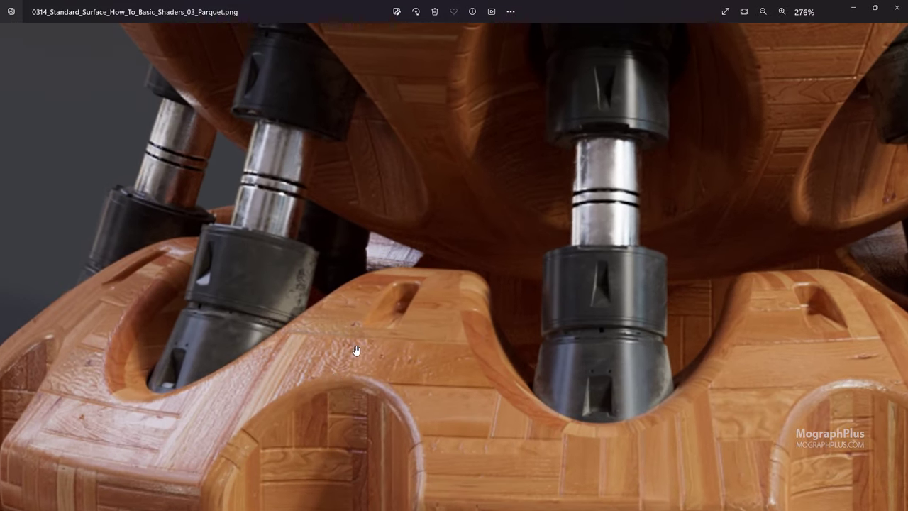
{"action": "scroll", "coordinate": [355, 350], "scroll_direction": "down", "scroll_amount": 1}
{"action": "left_click_drag", "start_coordinate": [545, 364], "coordinate": [454, 390]}
{"action": "left_click_drag", "start_coordinate": [530, 288], "coordinate": [570, 449]}
{"action": "left_click_drag", "start_coordinate": [446, 193], "coordinate": [529, 404]}
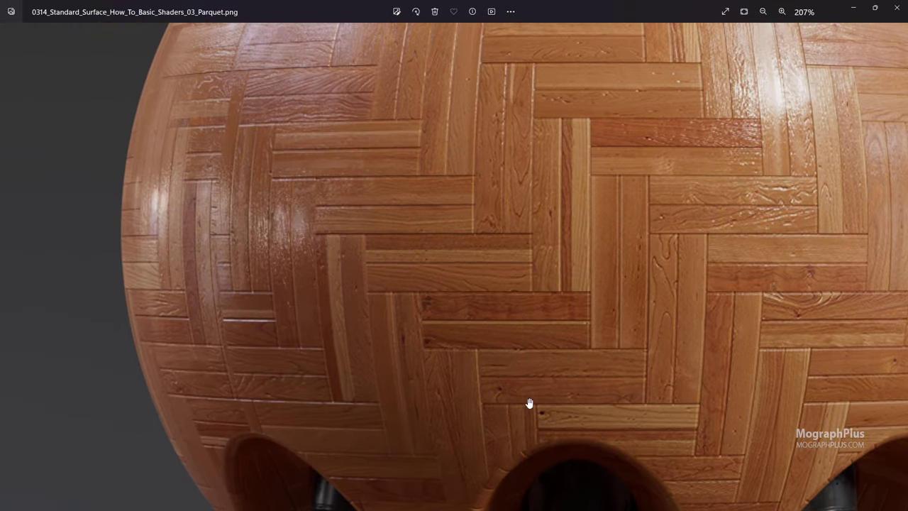
{"action": "left_click_drag", "start_coordinate": [464, 284], "coordinate": [476, 382]}
{"action": "scroll", "coordinate": [414, 288], "scroll_direction": "up", "scroll_amount": 3}
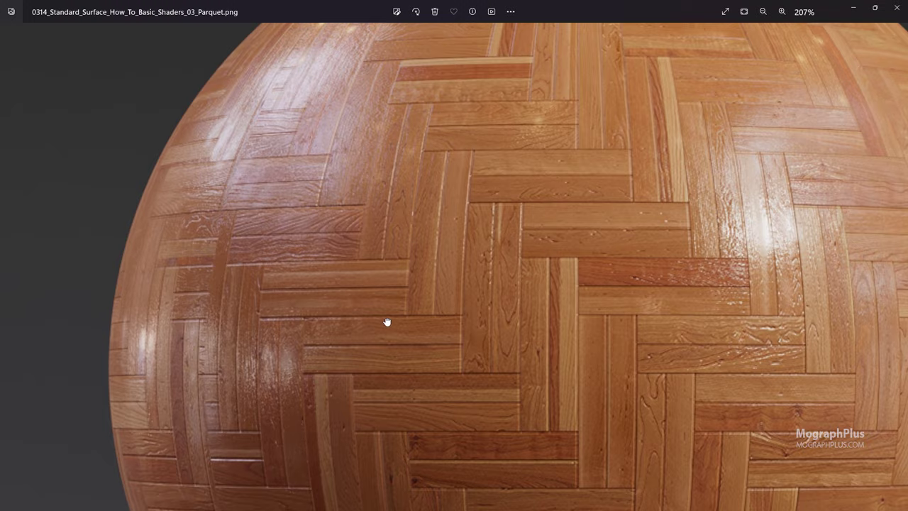
{"action": "left_click_drag", "start_coordinate": [391, 374], "coordinate": [385, 388]}
{"action": "left_click_drag", "start_coordinate": [422, 332], "coordinate": [284, 298]}
{"action": "left_click_drag", "start_coordinate": [470, 319], "coordinate": [374, 264]}
{"action": "scroll", "coordinate": [436, 300], "scroll_direction": "up", "scroll_amount": 3}
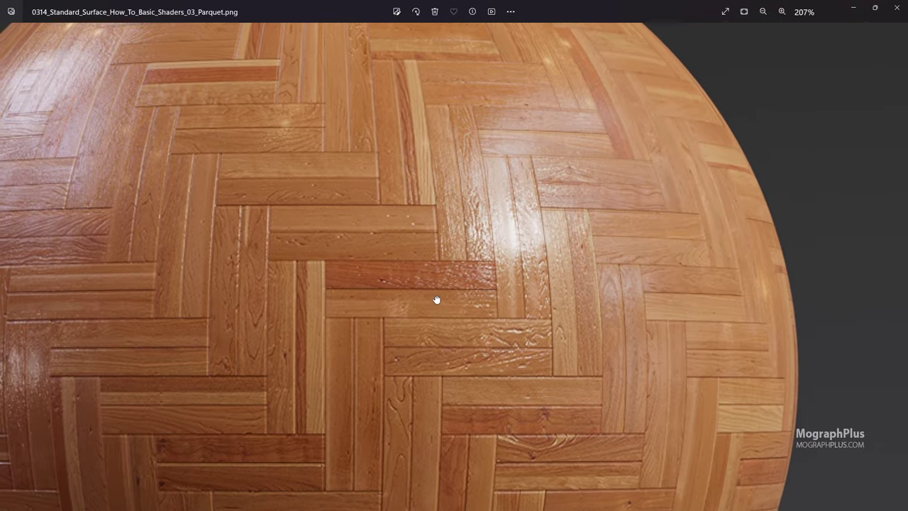
{"action": "scroll", "coordinate": [433, 319], "scroll_direction": "right", "scroll_amount": 1}
{"action": "left_click_drag", "start_coordinate": [429, 373], "coordinate": [620, 371]}
{"action": "scroll", "coordinate": [333, 342], "scroll_direction": "down", "scroll_amount": 2}
{"action": "left_click_drag", "start_coordinate": [335, 339], "coordinate": [347, 286]}
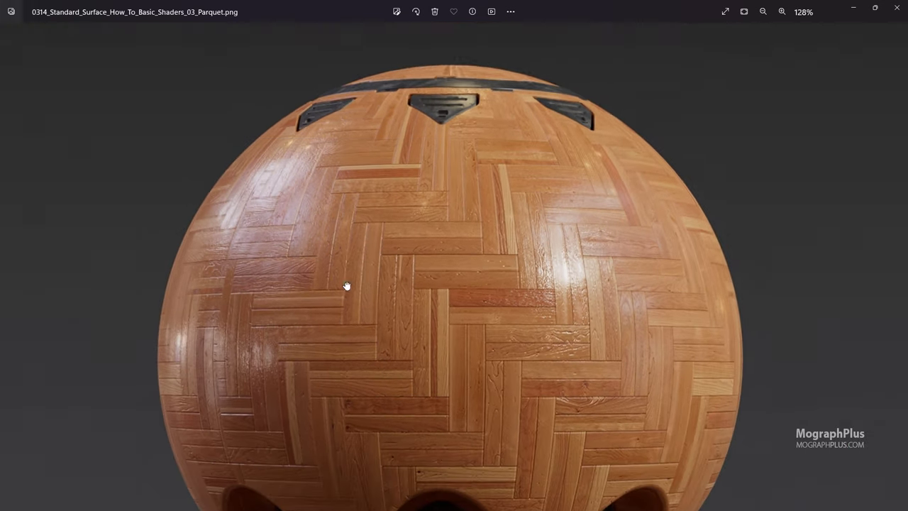
- Examine the parquet surface on the ShaderBall's base in the finished render, and close the image viewer
{"action": "left_click_drag", "start_coordinate": [347, 379], "coordinate": [369, 211]}
{"action": "scroll", "coordinate": [197, 313], "scroll_direction": "up", "scroll_amount": 1}
{"action": "scroll", "coordinate": [197, 313], "scroll_direction": "up", "scroll_amount": 4, "text": "ctrl"}
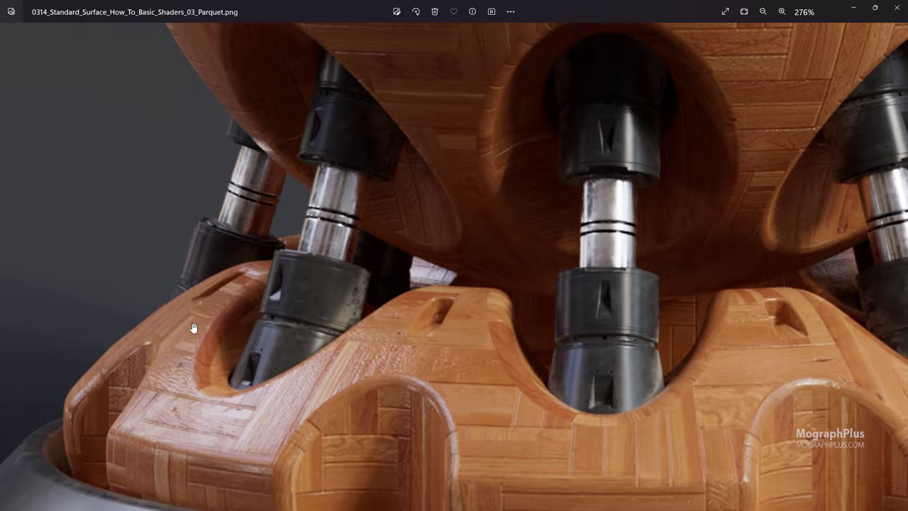
{"action": "scroll", "coordinate": [341, 241], "scroll_direction": "down", "scroll_amount": 4, "text": "ctrl"}
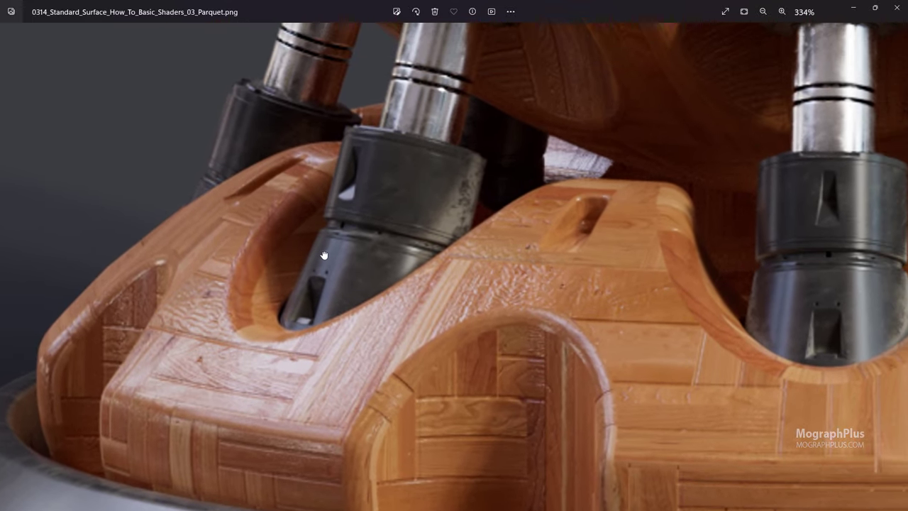
{"action": "scroll", "coordinate": [426, 221], "scroll_direction": "down", "scroll_amount": 3, "text": "ctrl"}
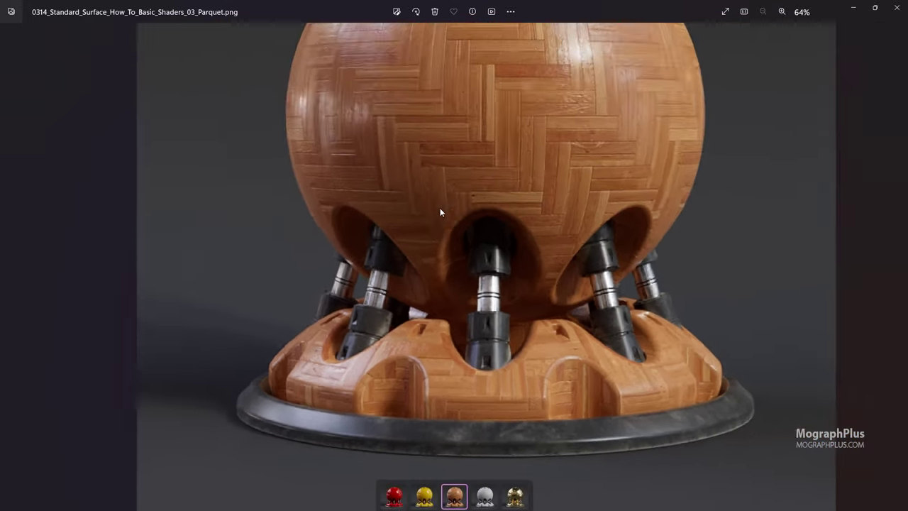
{"action": "left_click", "coordinate": [901, 6]}
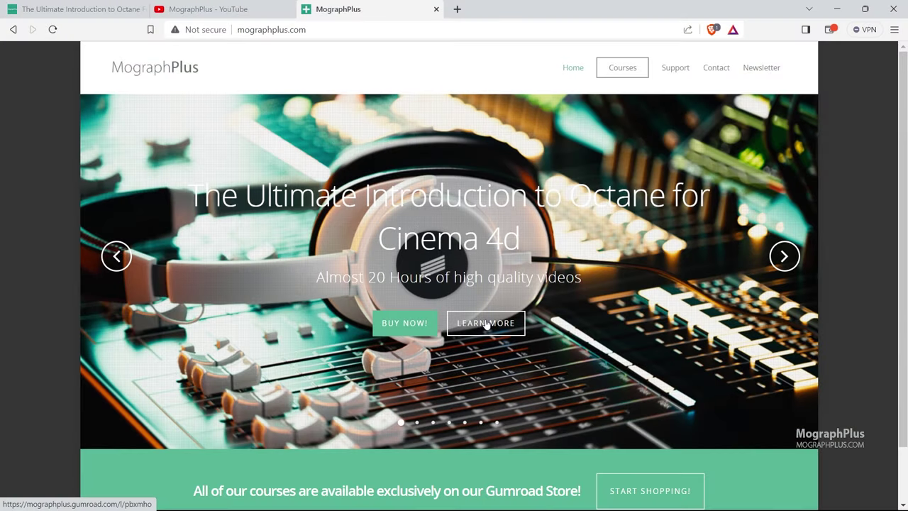
- Browse the featured courses in the MographPlus homepage slideshow in the web browser
{"action": "left_click", "coordinate": [785, 261]}
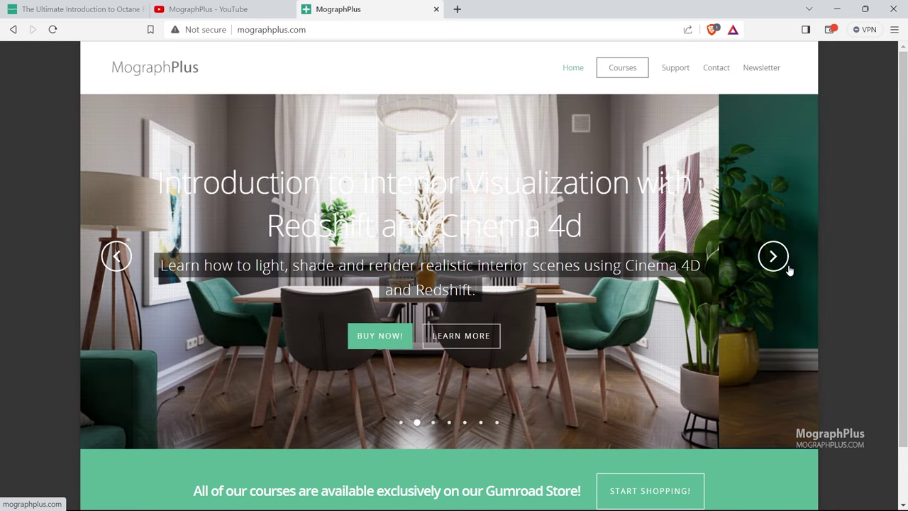
{"action": "left_click", "coordinate": [789, 270]}
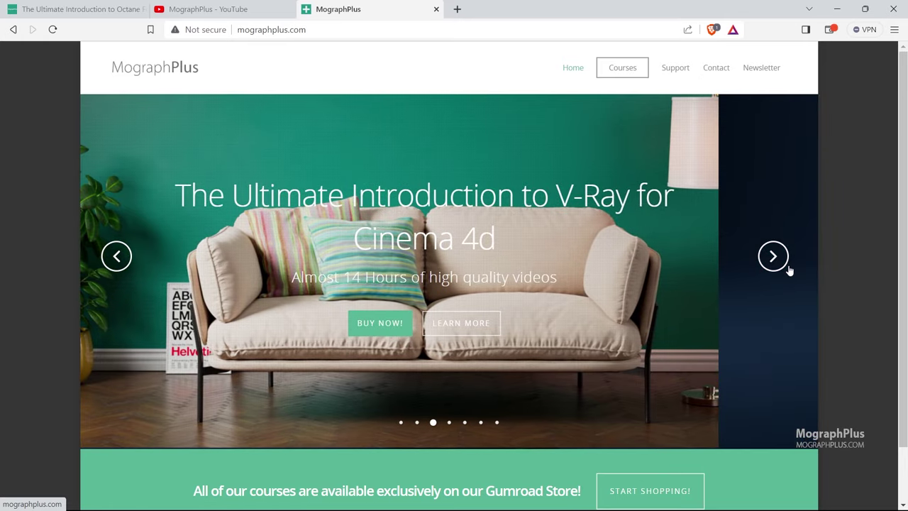